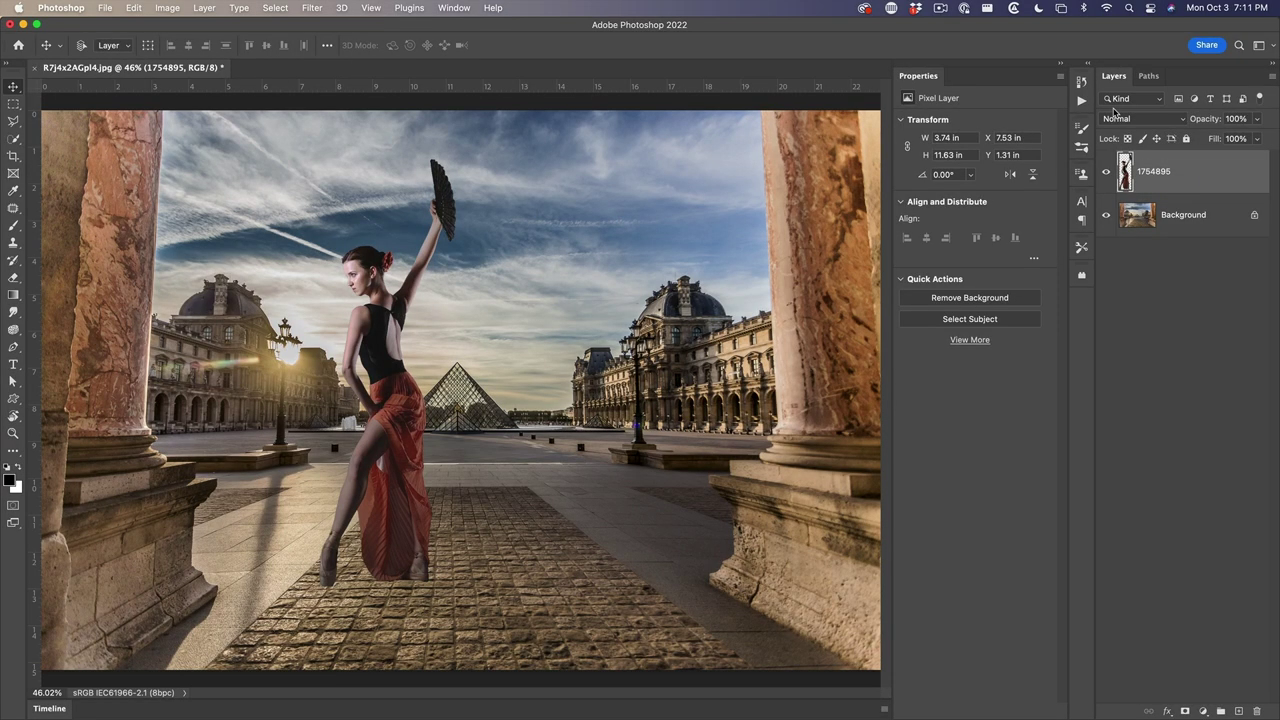
- Add a Drop Shadow to the dancer layer at 100% opacity with 0 distance, spread and size
{"action": "left_click", "coordinate": [1106, 172]}
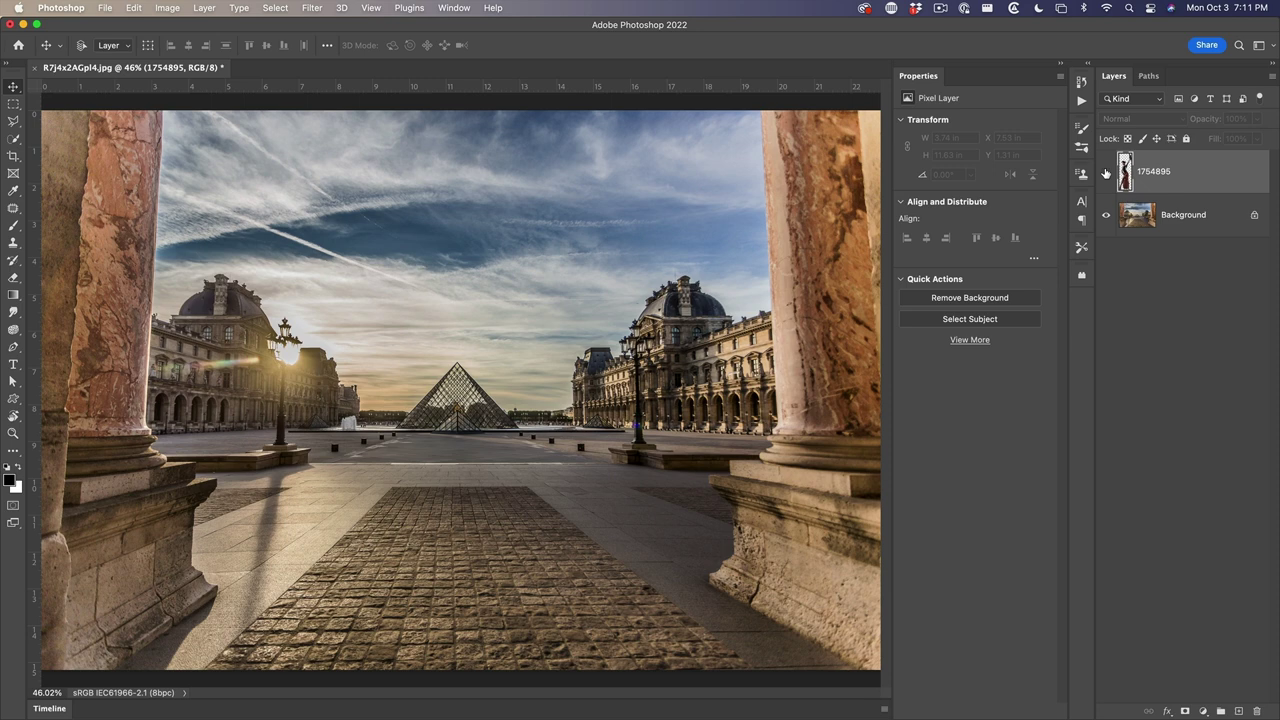
{"action": "left_click", "coordinate": [1106, 172]}
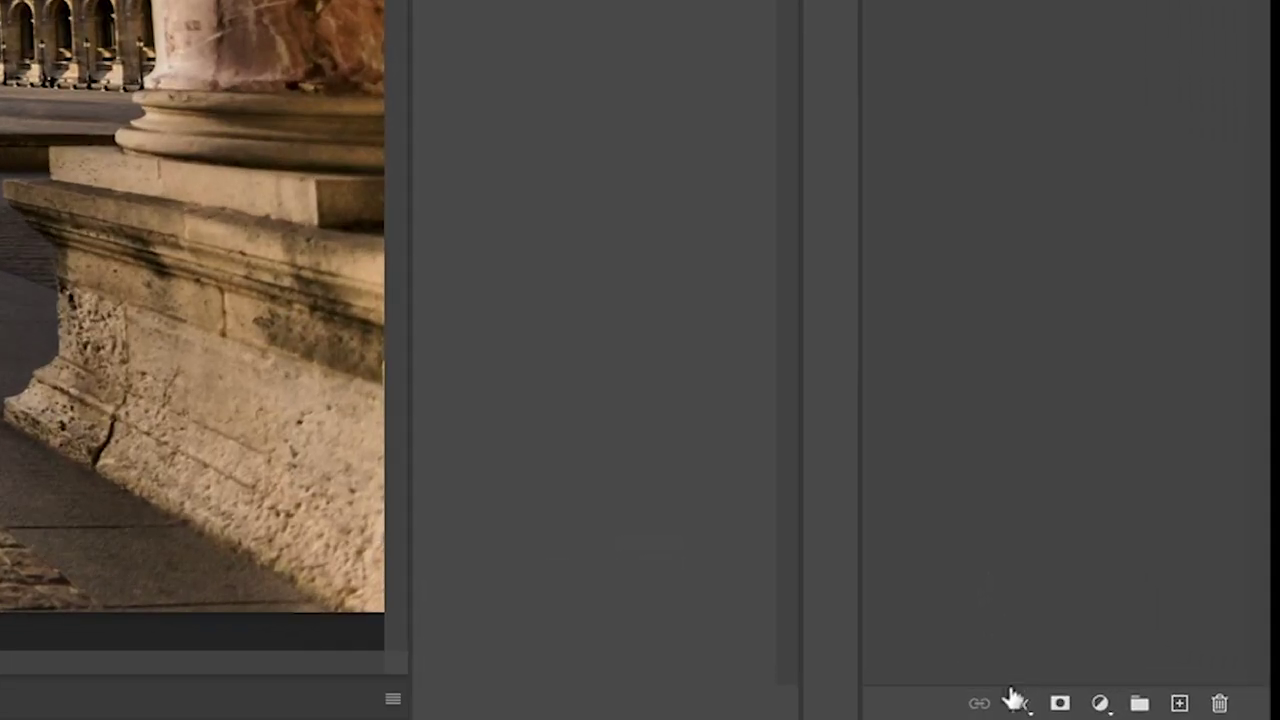
{"action": "left_click", "coordinate": [1166, 711]}
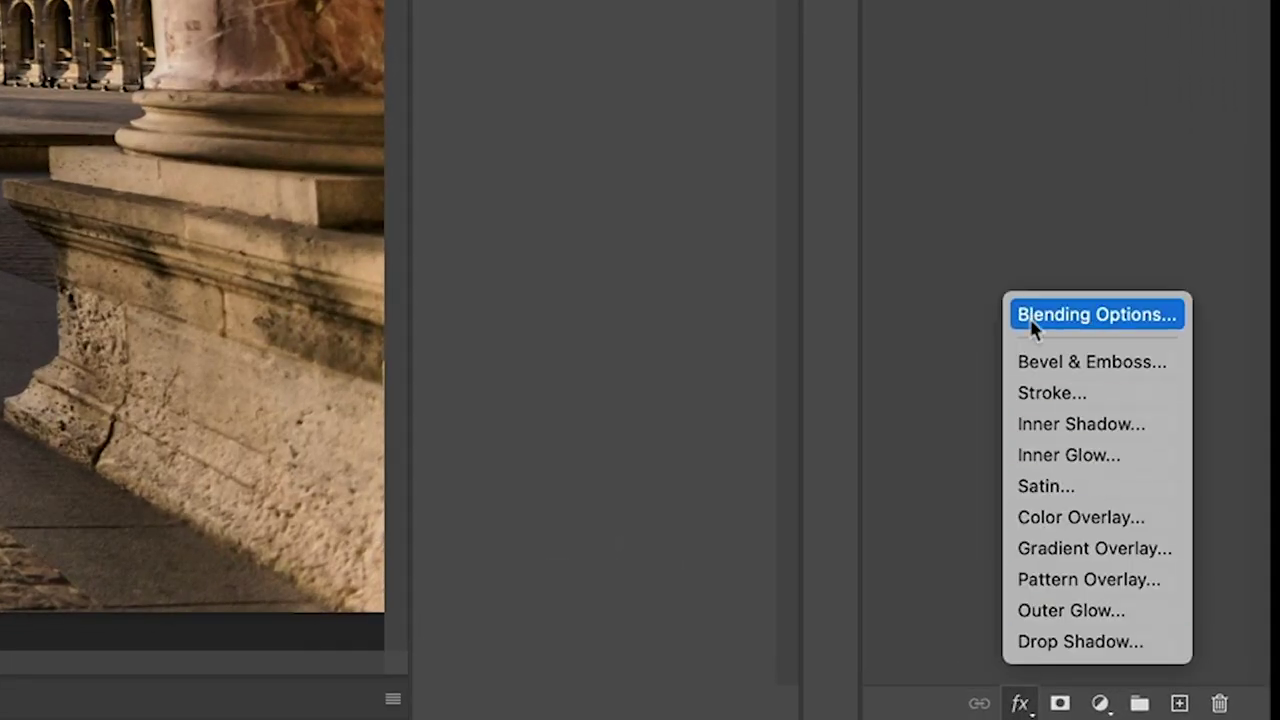
{"action": "left_click", "coordinate": [1034, 645]}
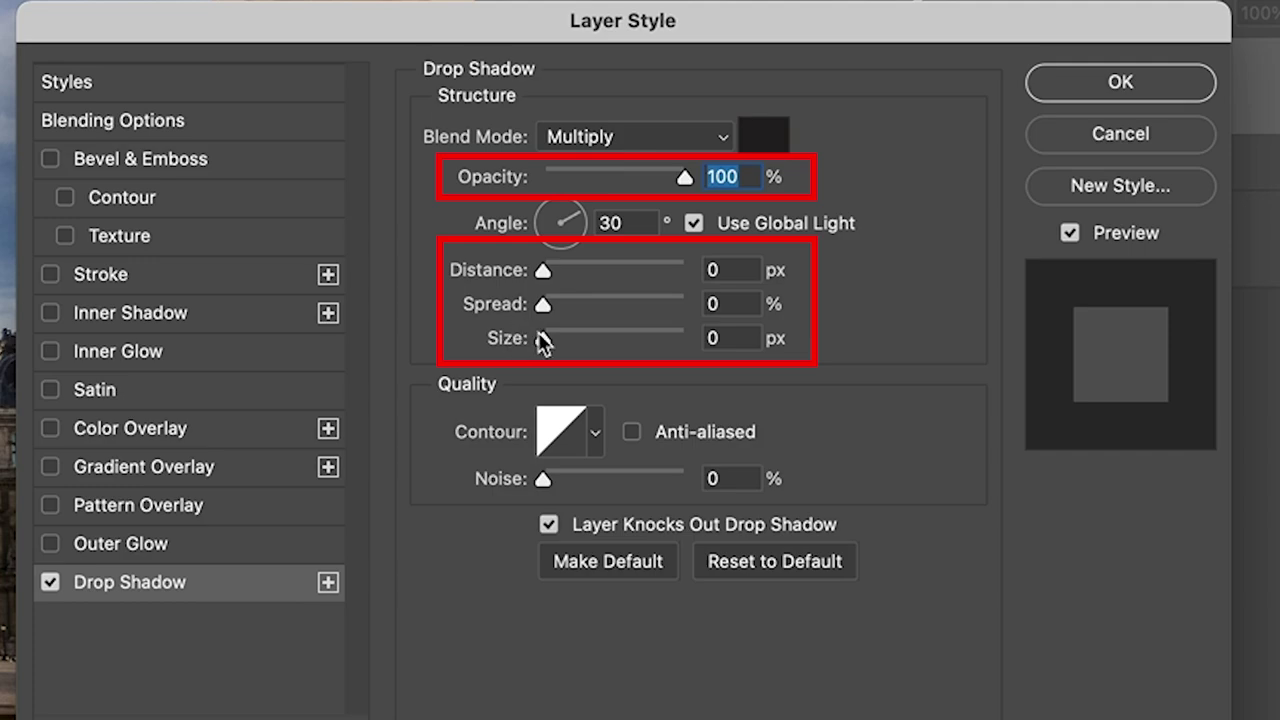
{"action": "left_click_drag", "start_coordinate": [542, 340], "coordinate": [500, 325]}
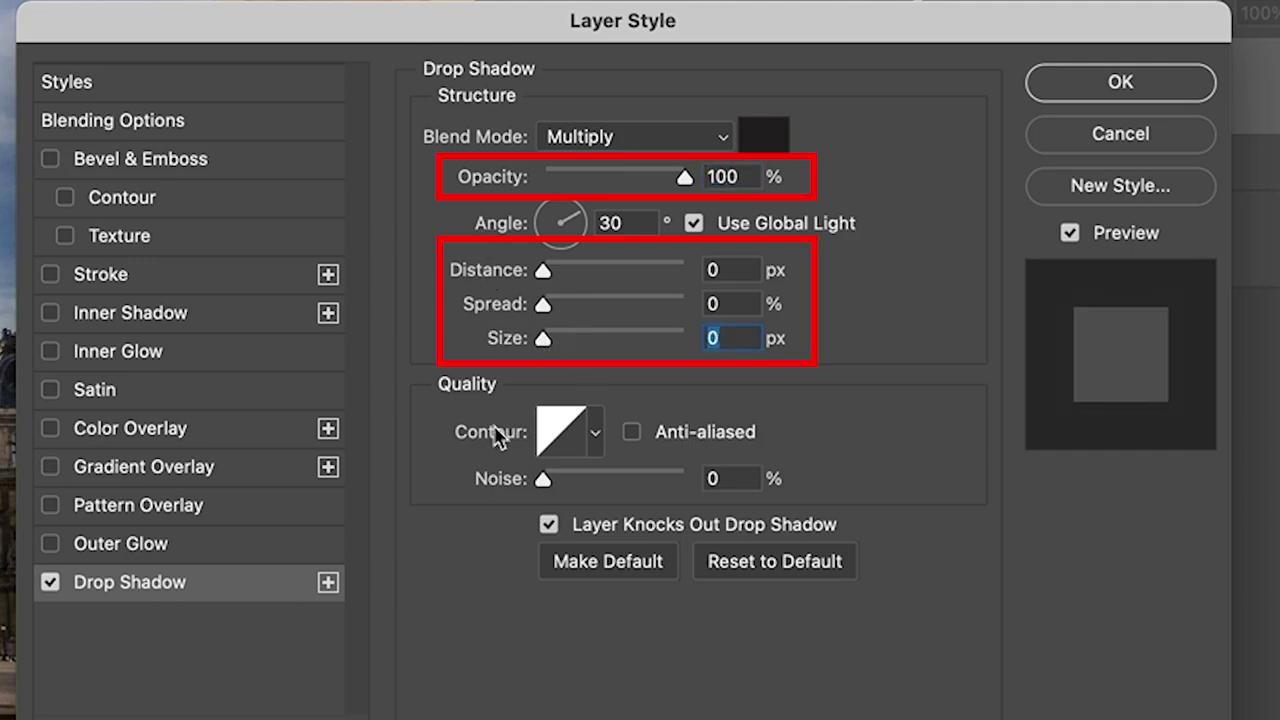
{"action": "left_click", "coordinate": [1090, 86]}
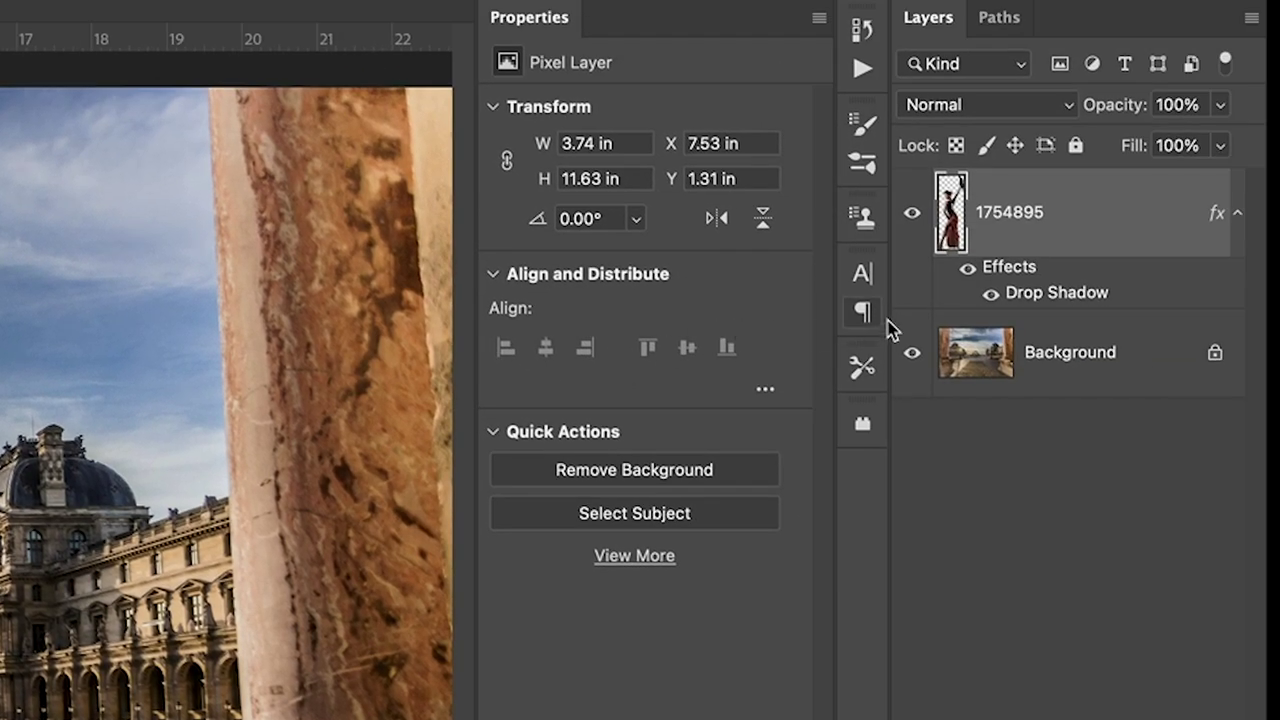
- Convert the dancer's Drop Shadow effect into its own layer, then toggle the dancer to check it
{"action": "right_click", "coordinate": [1030, 275]}
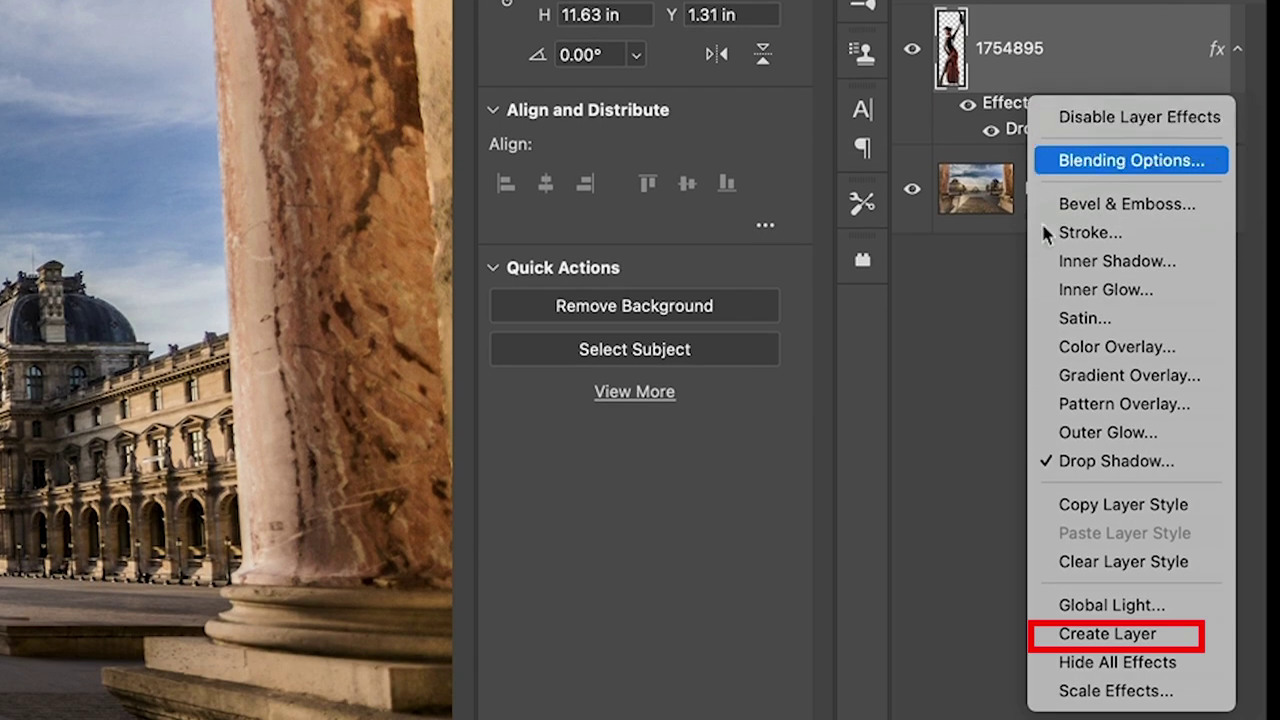
{"action": "left_click", "coordinate": [1105, 633]}
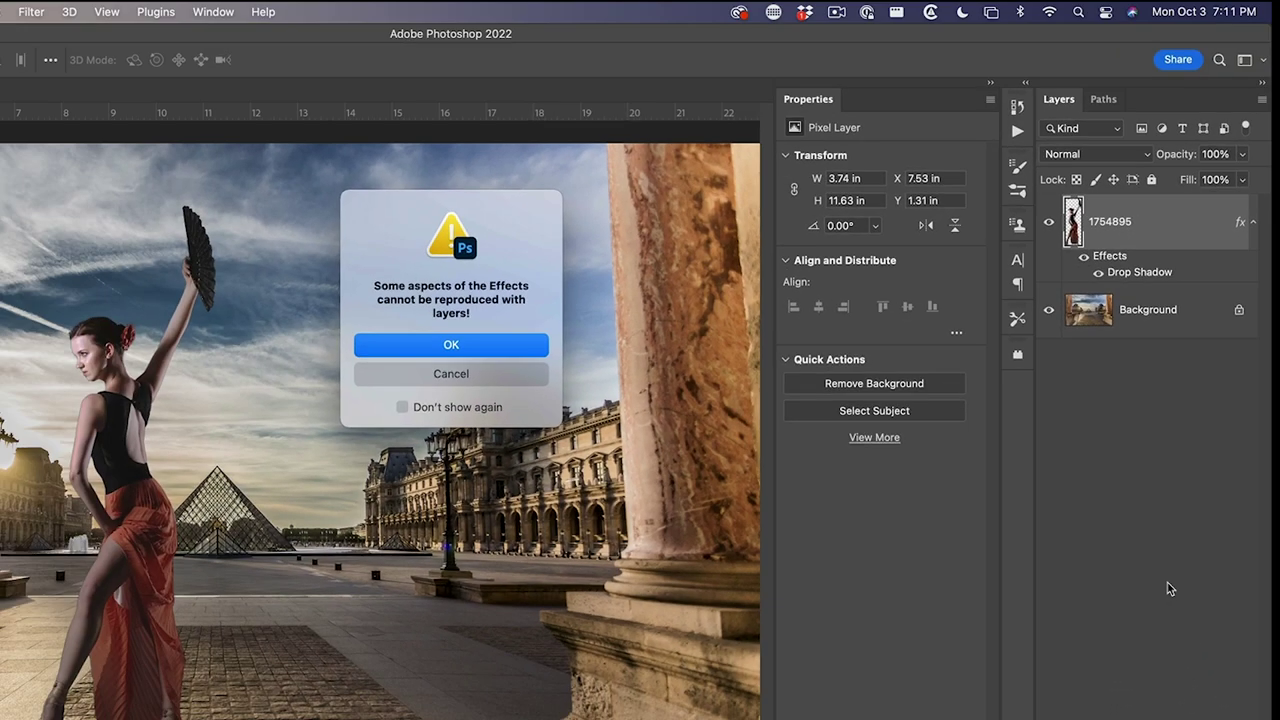
{"action": "left_click", "coordinate": [471, 347]}
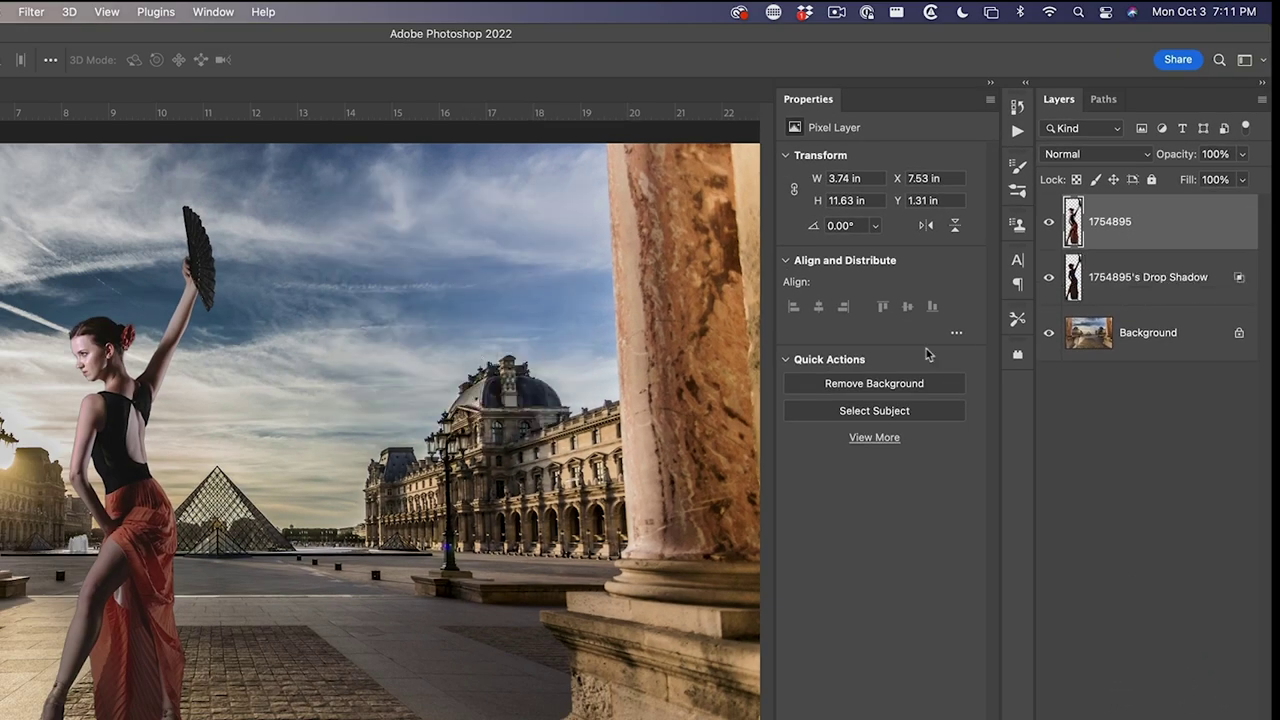
{"action": "left_click", "coordinate": [1049, 223]}
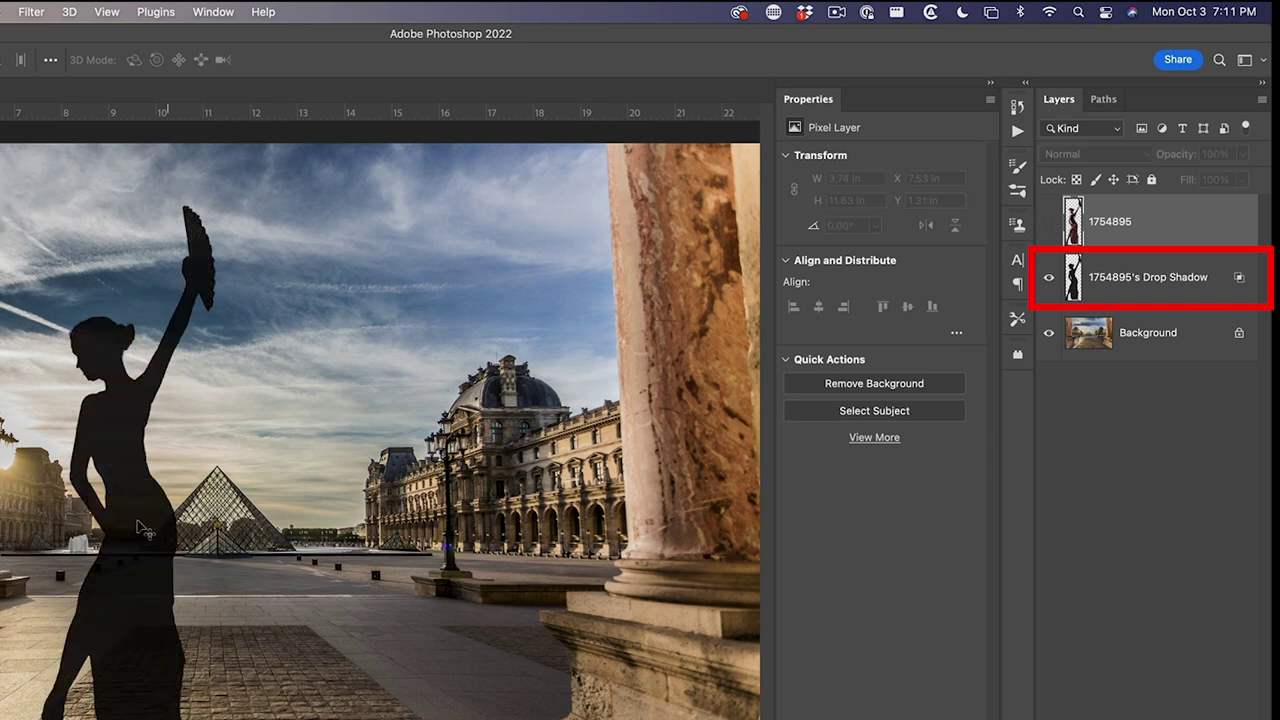
{"action": "left_click", "coordinate": [1049, 221]}
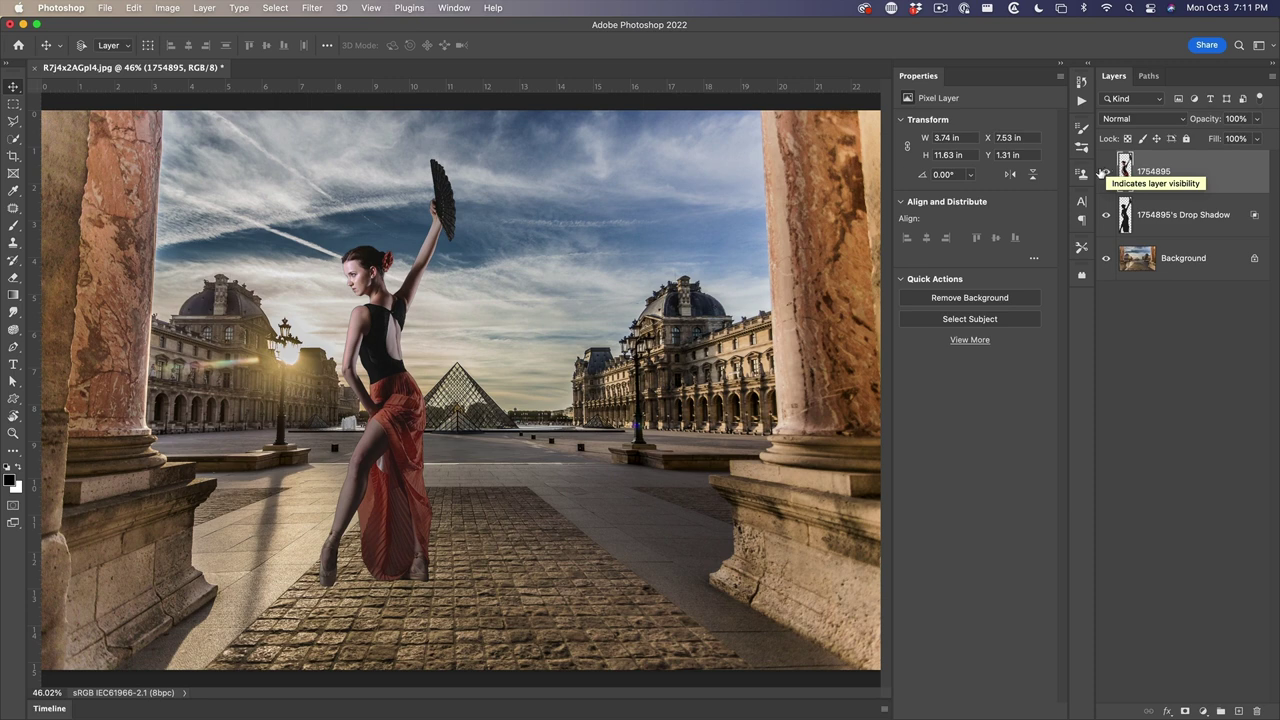
- Free-transform the Drop Shadow layer, flipping it vertically and tilting it to meet the dancer's feet
{"action": "left_click", "coordinate": [1162, 219]}
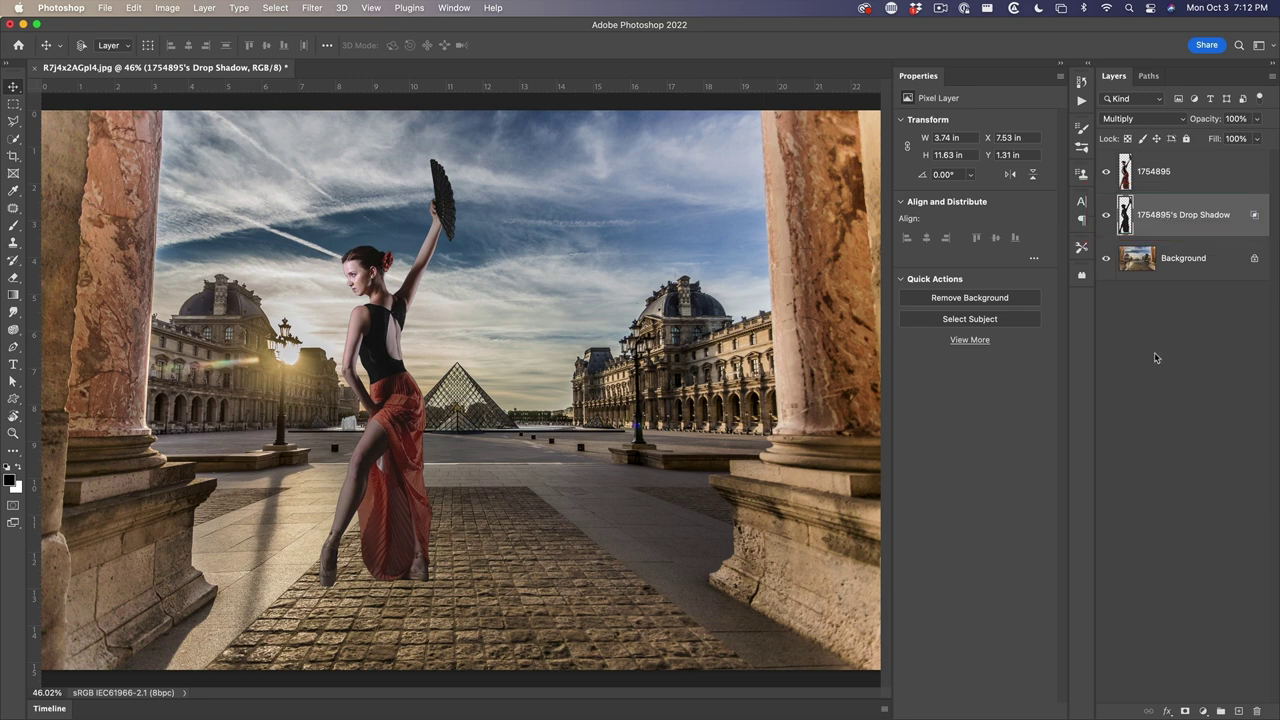
{"action": "key", "text": "super+t"}
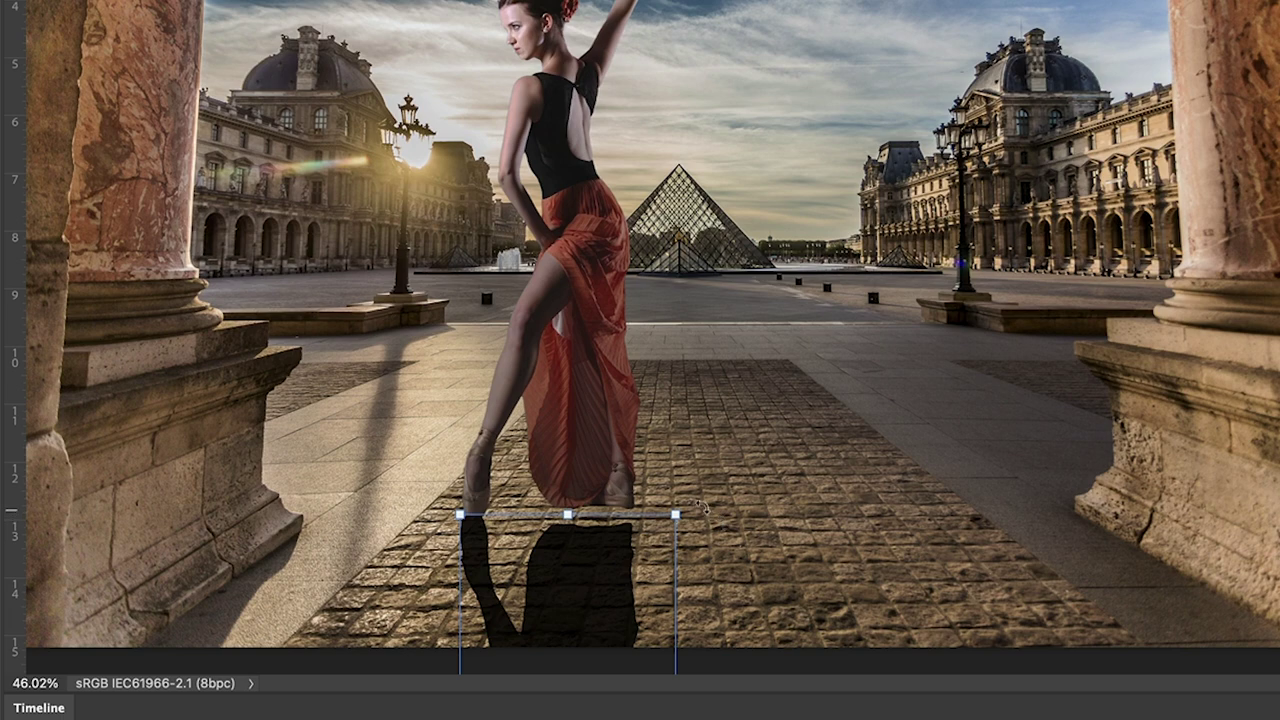
{"action": "left_click_drag", "start_coordinate": [703, 508], "coordinate": [690, 484]}
{"action": "mouse_move", "coordinate": [586, 552]}
{"action": "left_mouse_down"}
{"action": "mouse_move", "coordinate": [593, 565]}
{"action": "mouse_move", "coordinate": [604, 556]}
{"action": "left_mouse_up"}
{"action": "left_click_drag", "start_coordinate": [695, 487], "coordinate": [695, 490]}
{"action": "left_click_drag", "start_coordinate": [636, 521], "coordinate": [626, 530]}
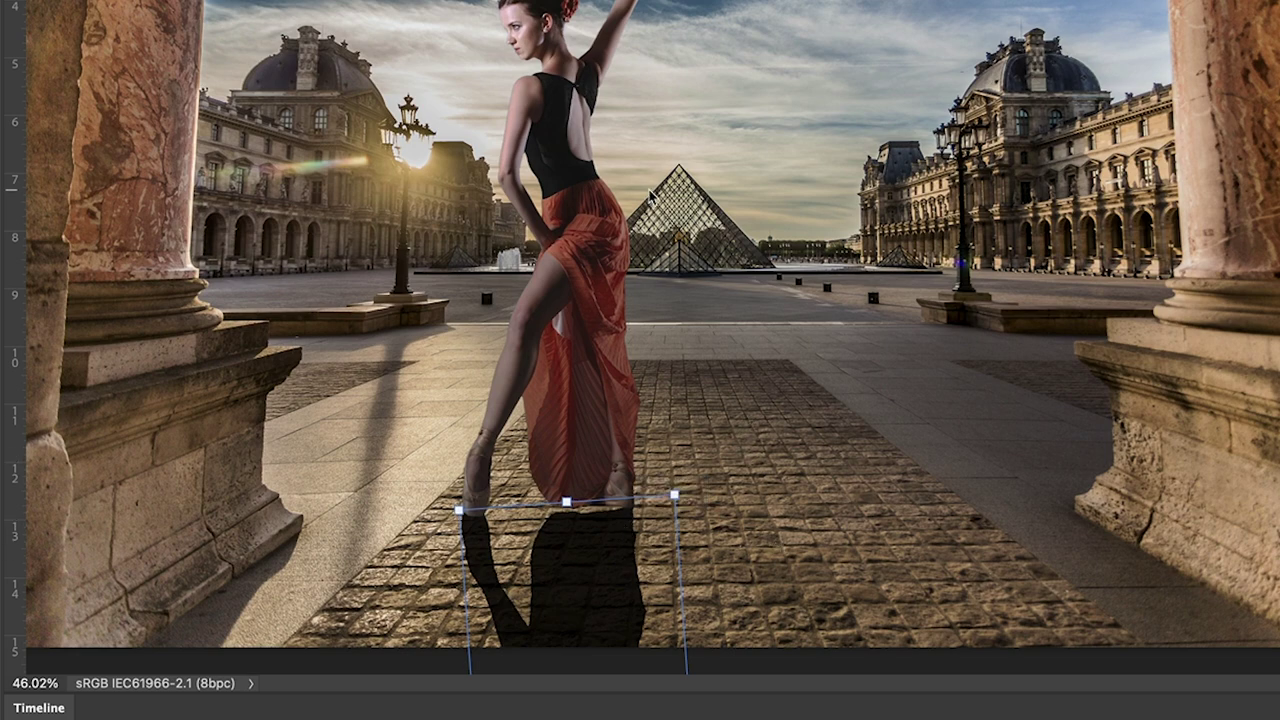
{"action": "scroll", "coordinate": [765, 80], "scroll_direction": "down", "scroll_amount": 6}
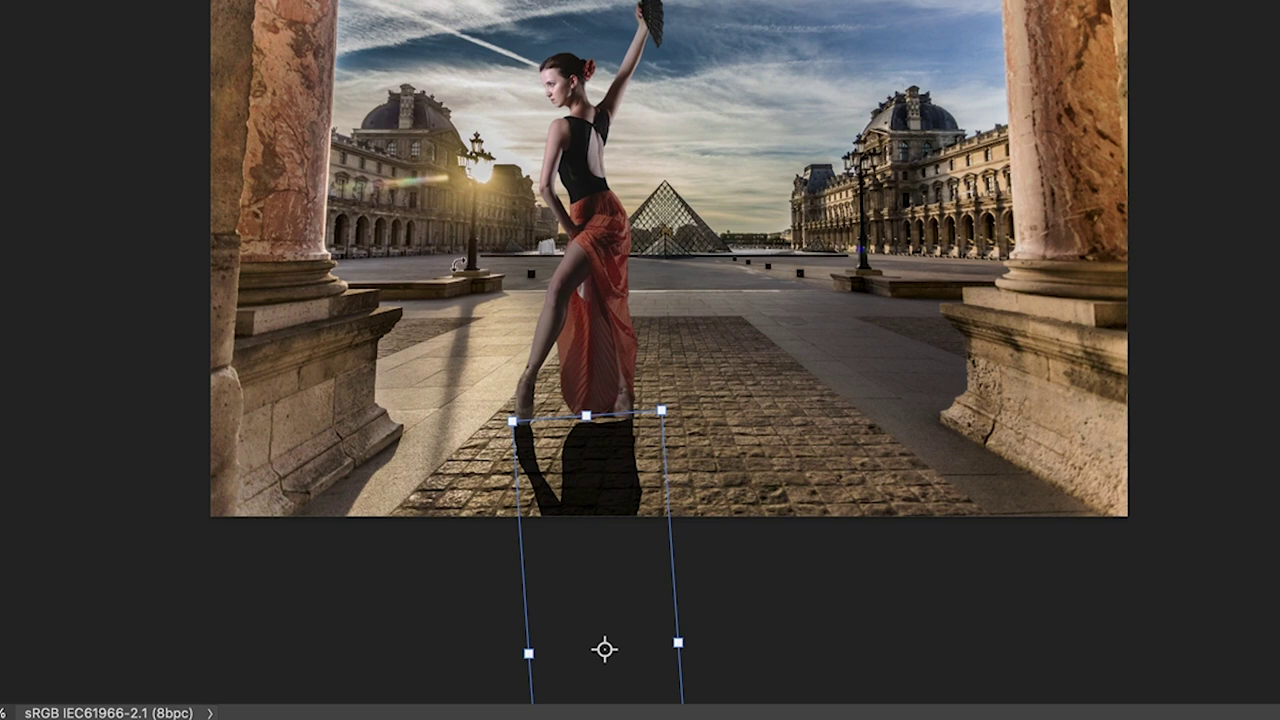
- Skew the shadow sideways by about 8 degrees
{"action": "scroll", "coordinate": [588, 141], "scroll_direction": "down", "scroll_amount": 3}
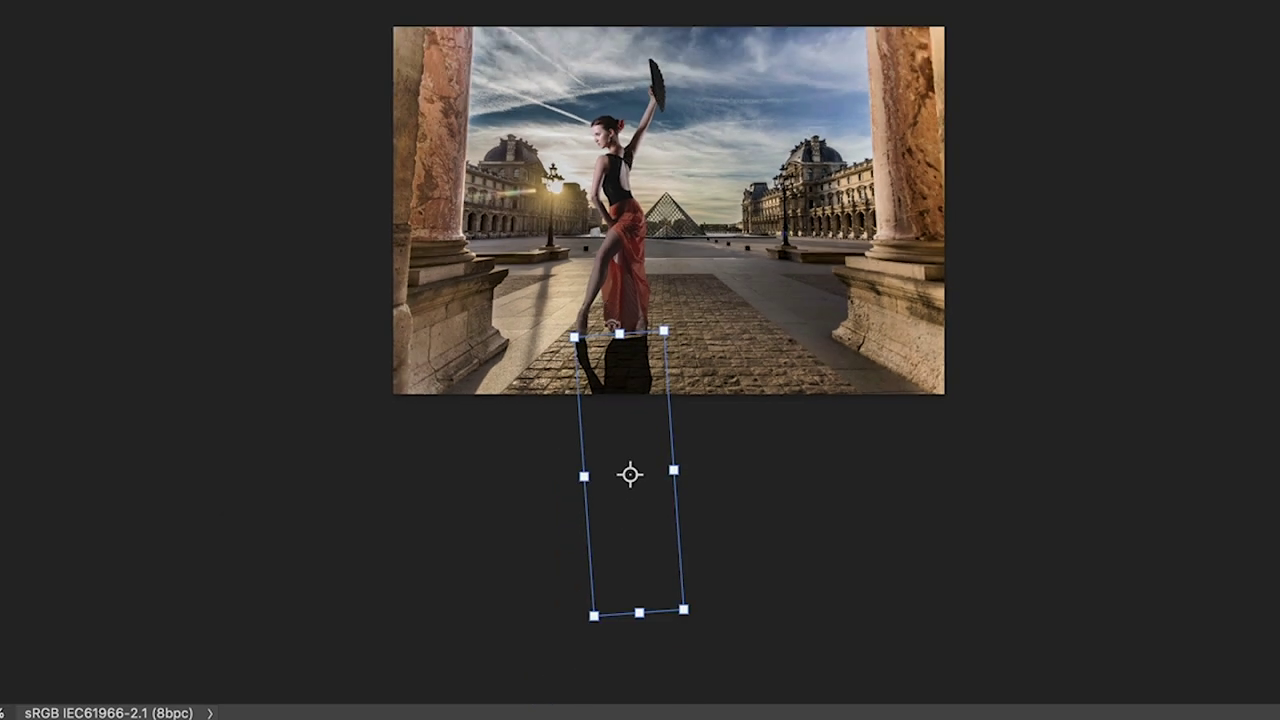
{"action": "right_click", "coordinate": [630, 369]}
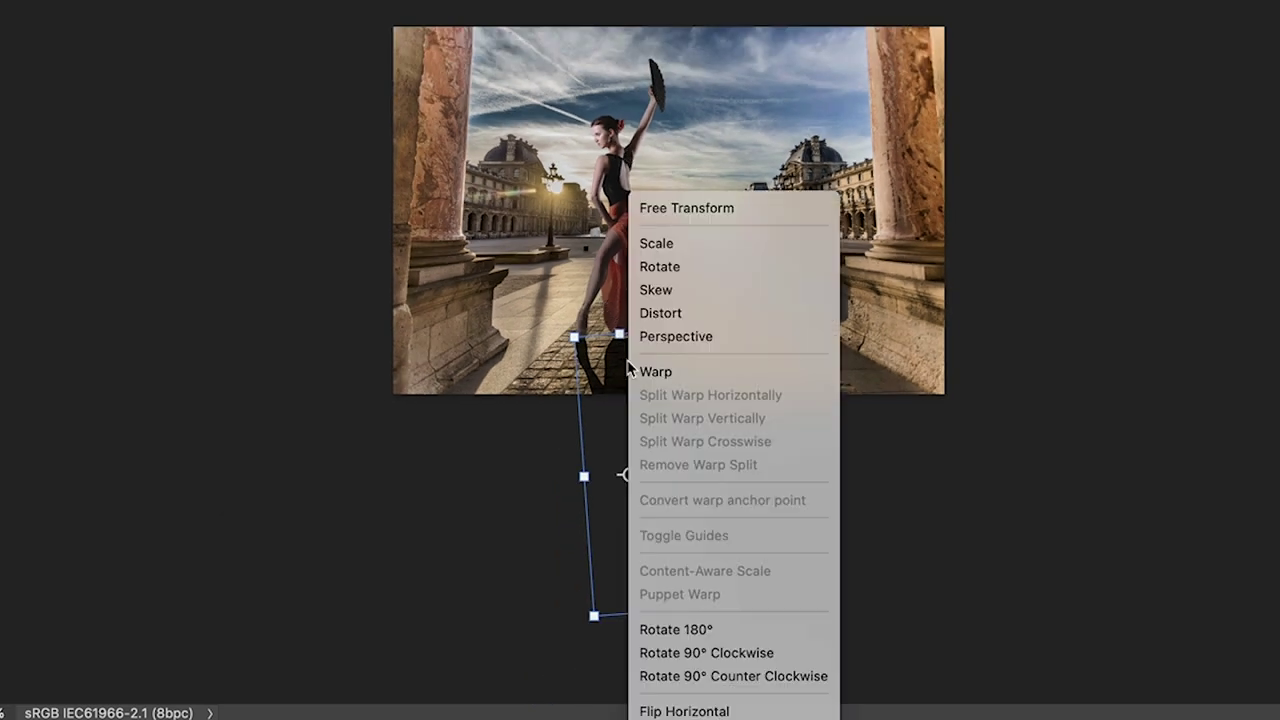
{"action": "left_click", "coordinate": [660, 290]}
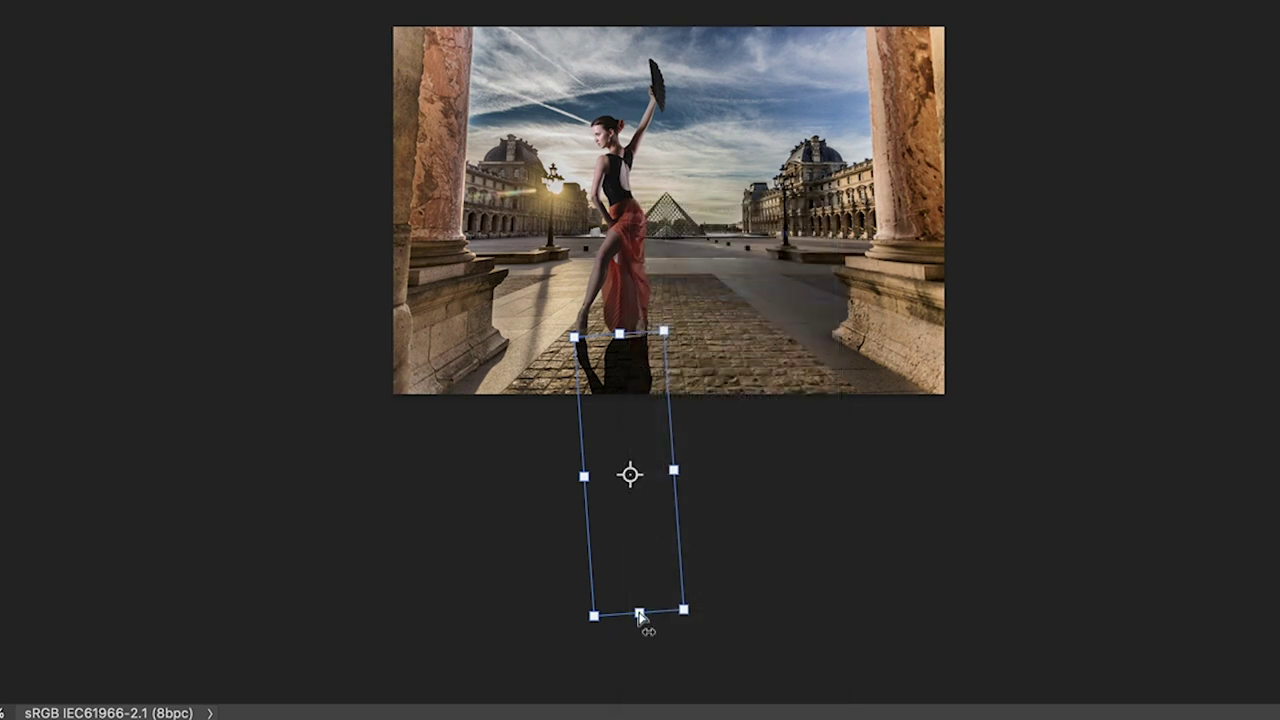
{"action": "left_click_drag", "start_coordinate": [640, 616], "coordinate": [672, 610]}
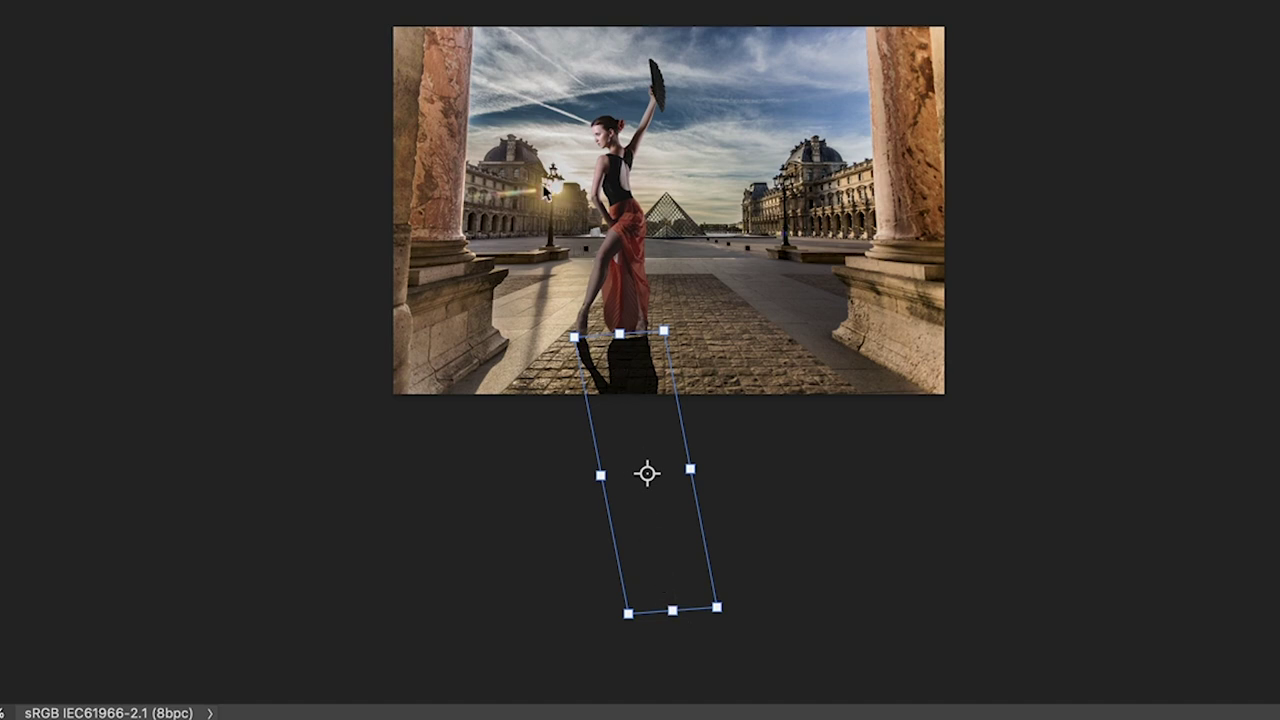
- Stretch the shadow further down the cobblestones, commit the transform and fit the image on screen
{"action": "right_click", "coordinate": [614, 372]}
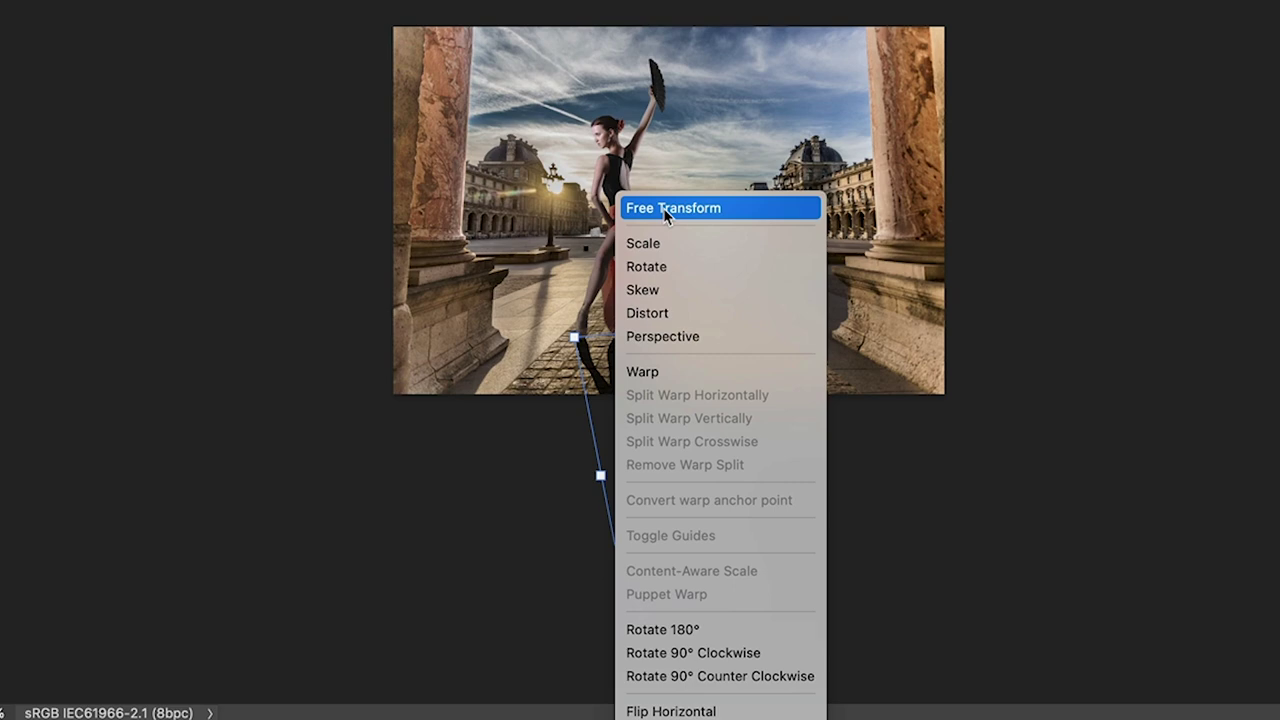
{"action": "left_click", "coordinate": [672, 246]}
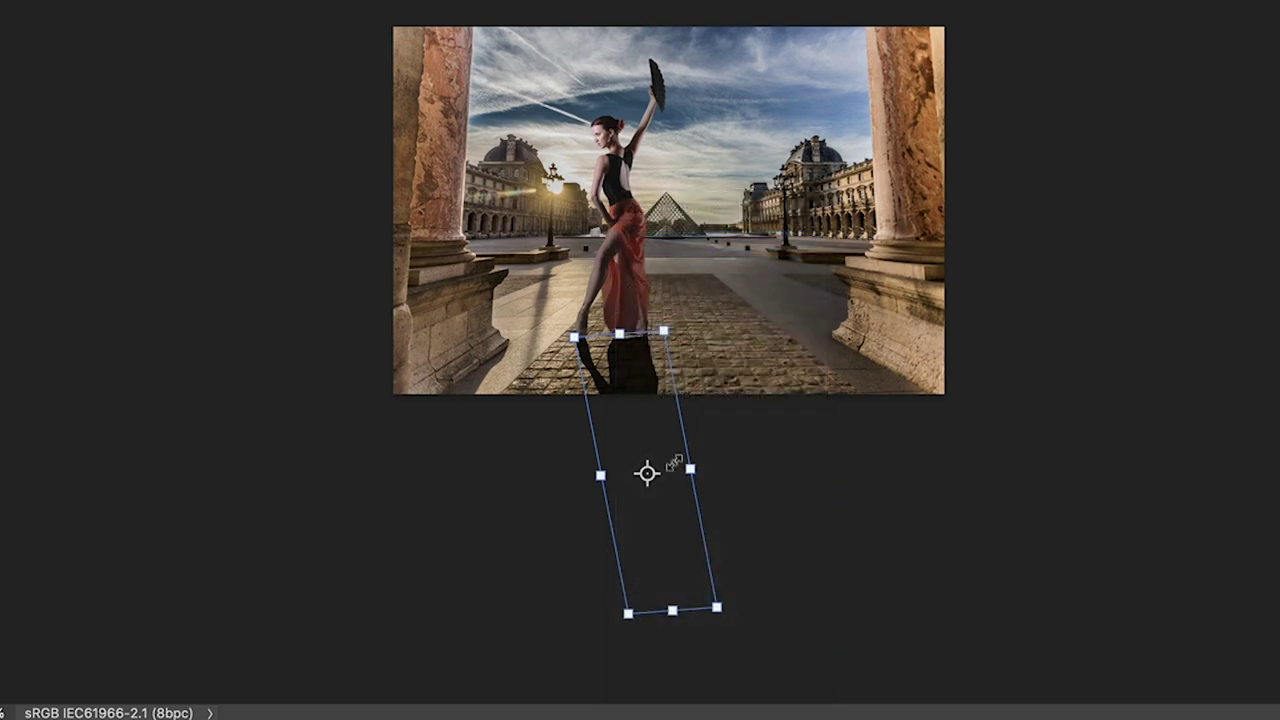
{"action": "left_click_drag", "start_coordinate": [671, 612], "coordinate": [671, 647]}
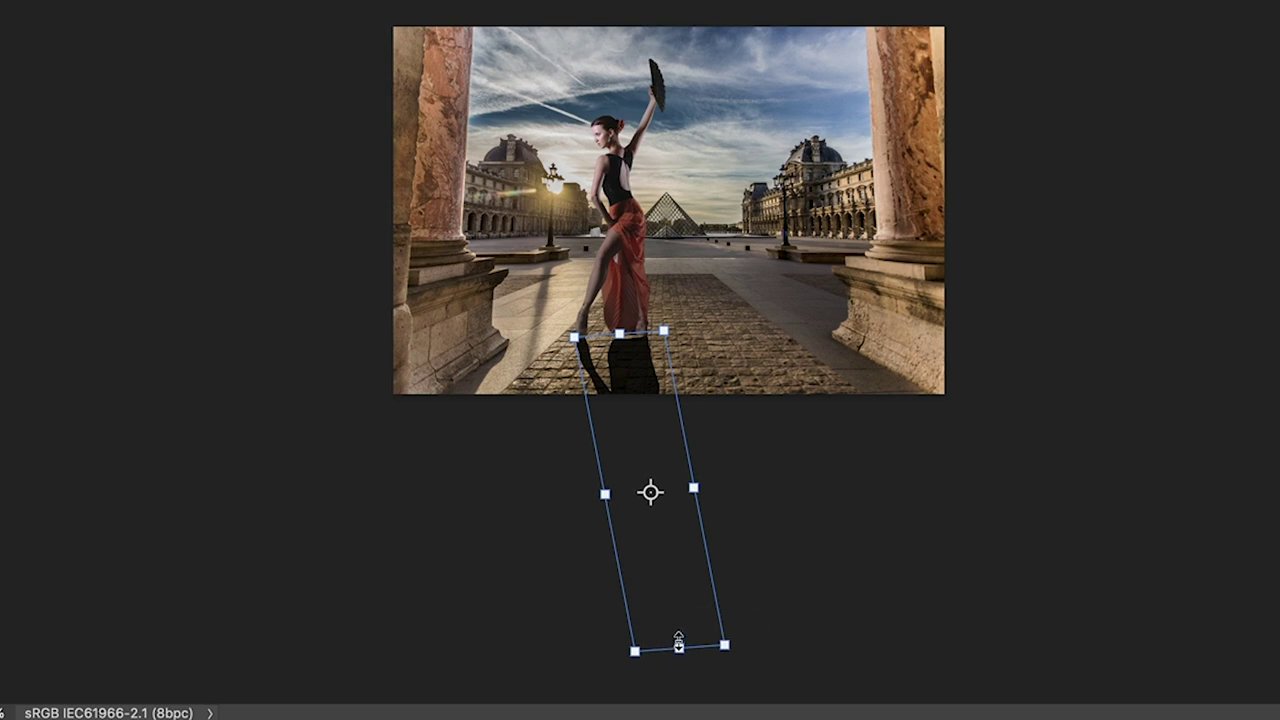
{"action": "key", "text": "Return"}
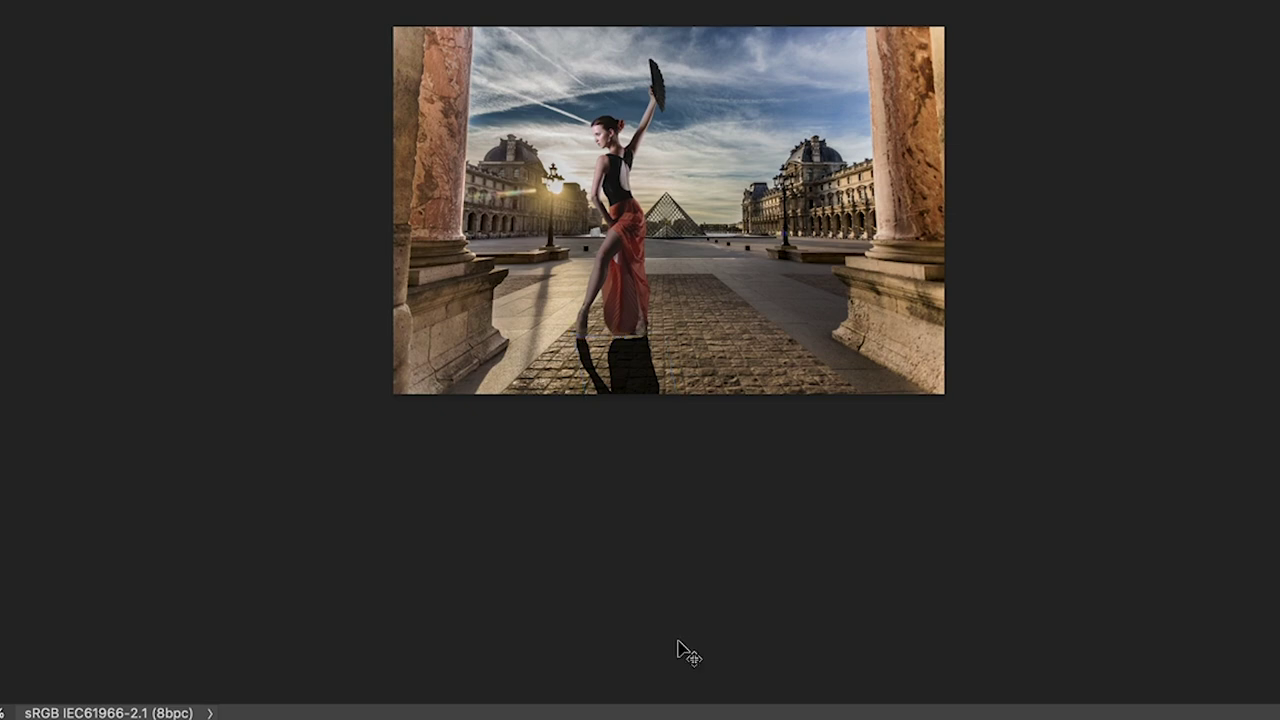
{"action": "key", "text": "ctrl+0"}
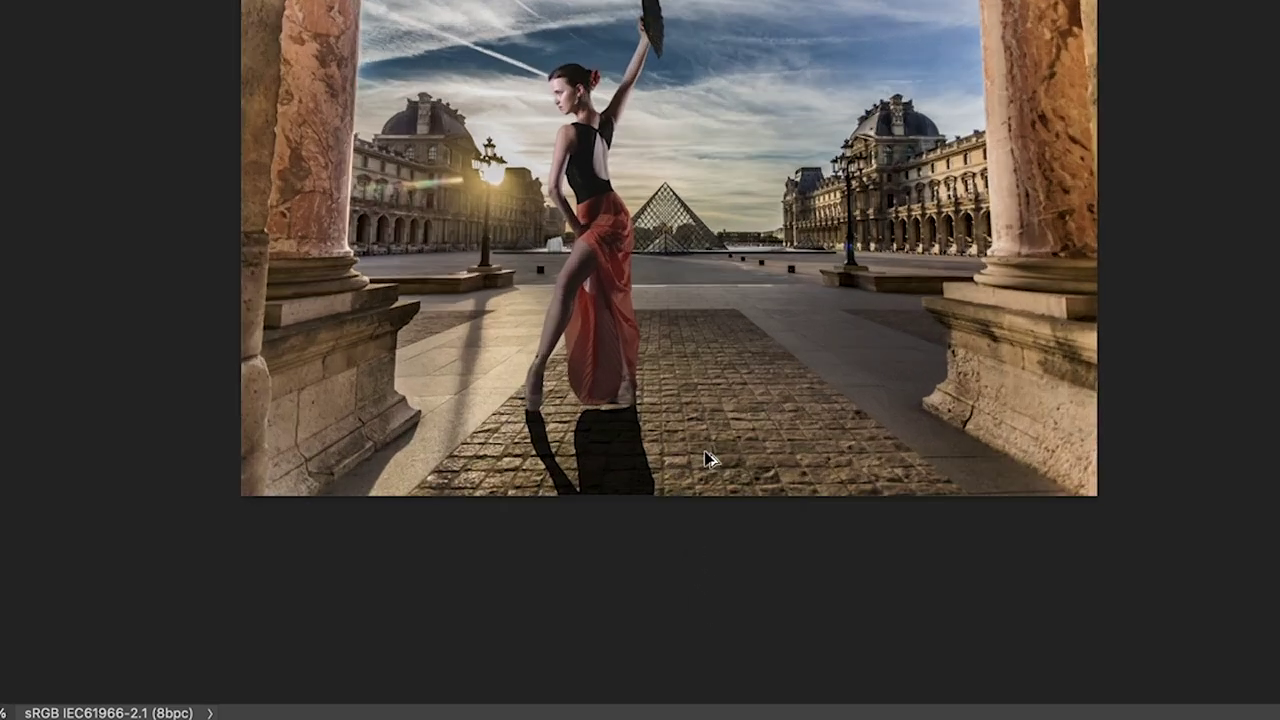
{"action": "key", "text": "ctrl+0"}
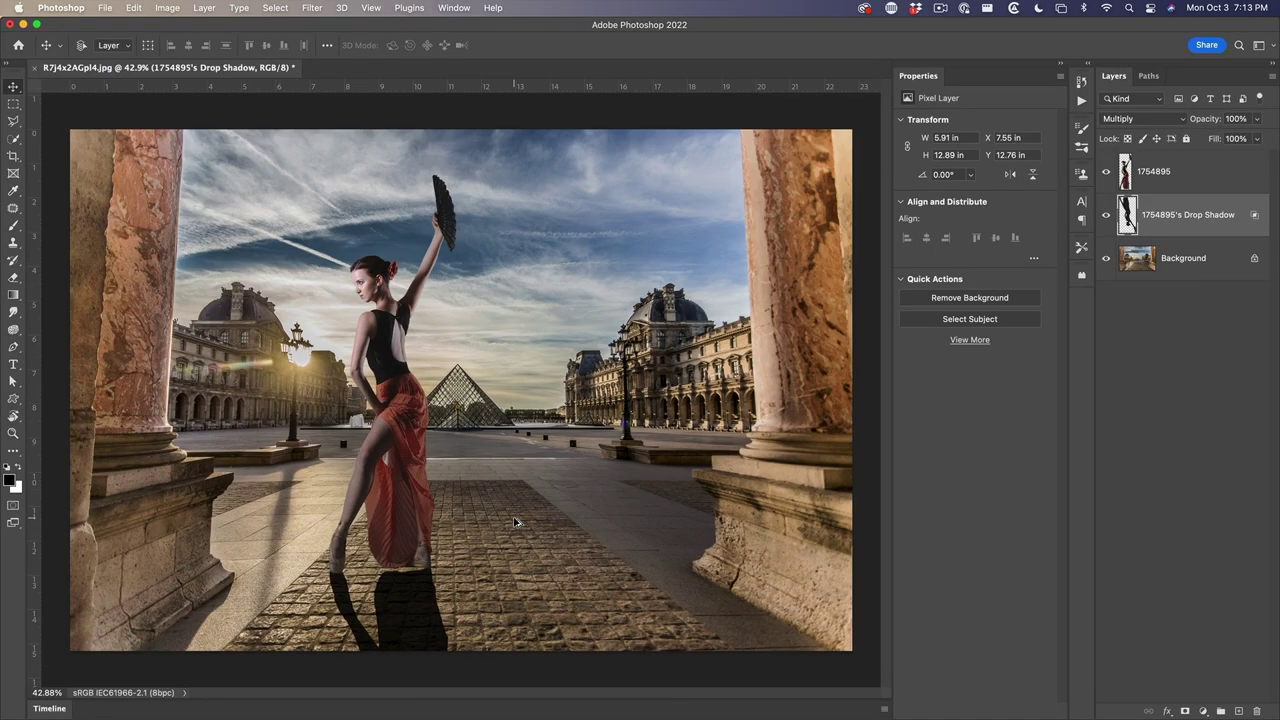
{"action": "scroll", "coordinate": [515, 521], "scroll_direction": "down", "scroll_amount": 3}
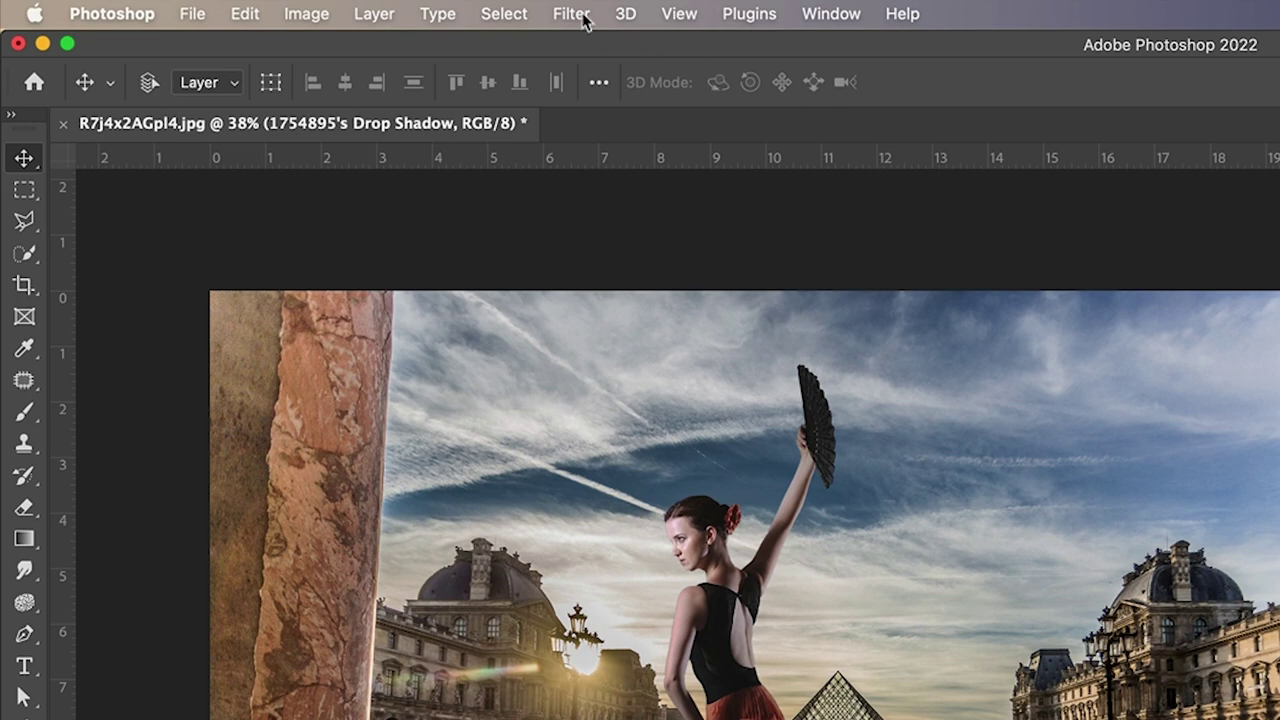
- Apply a Field Blur to the shadow with a pin at the dancer's feet, softening it to 9 px
{"action": "left_click", "coordinate": [584, 16]}
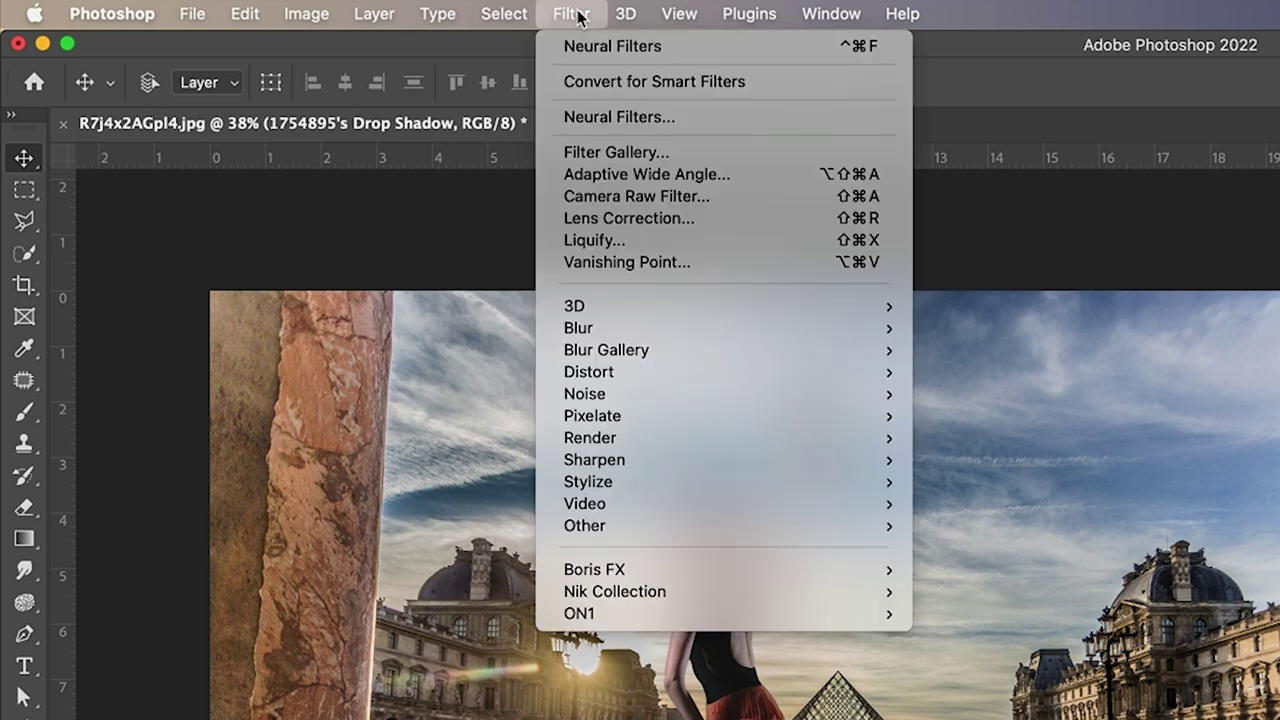
{"action": "mouse_move", "coordinate": [646, 349]}
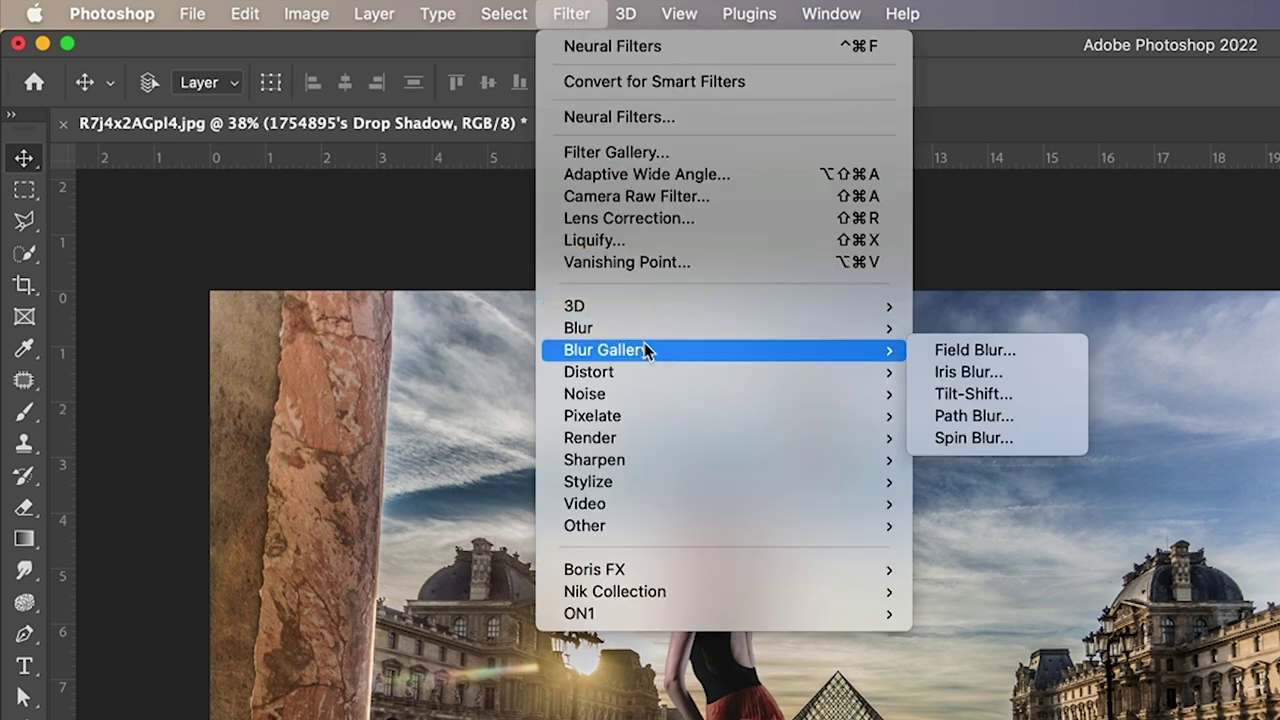
{"action": "left_click", "coordinate": [978, 352]}
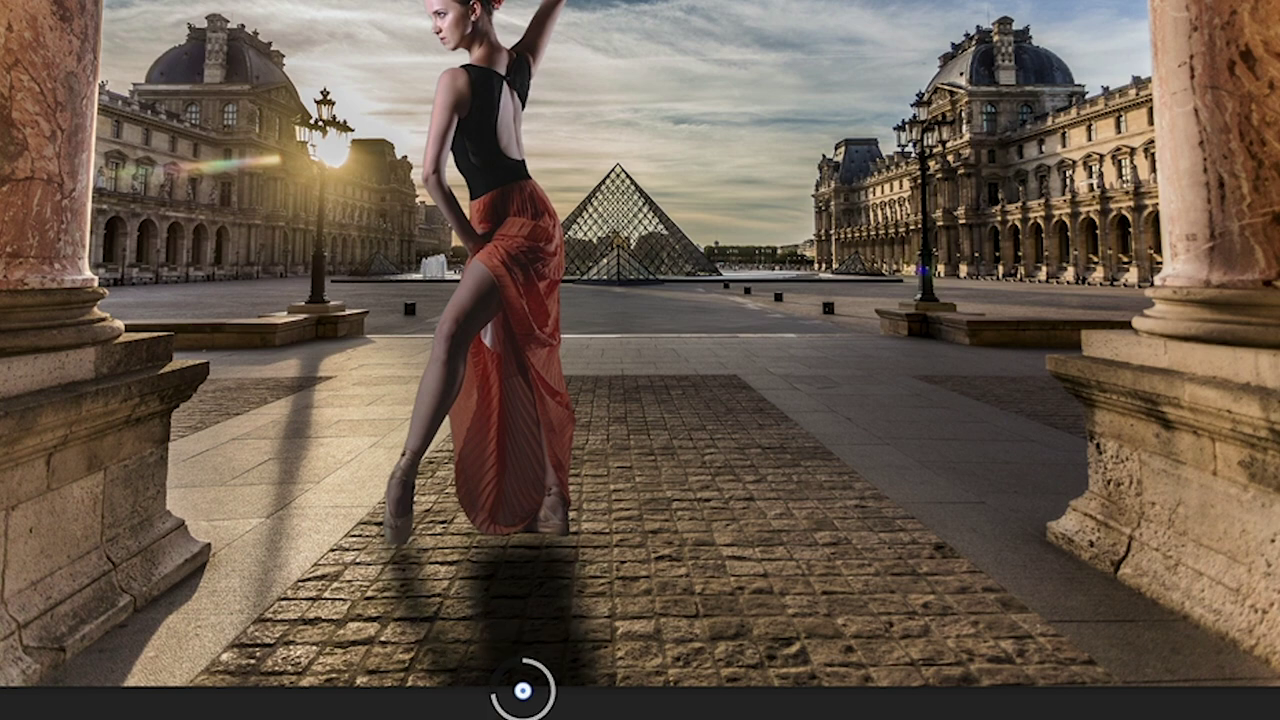
{"action": "left_click", "coordinate": [518, 542]}
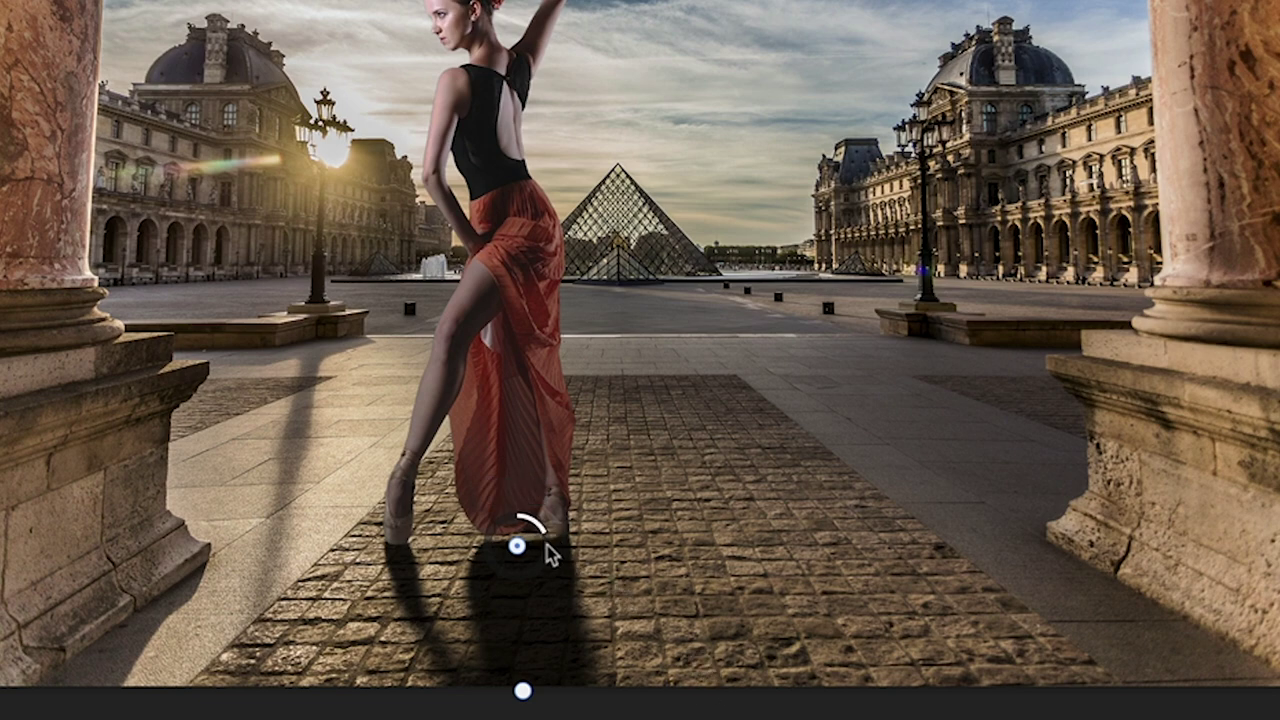
{"action": "left_click_drag", "start_coordinate": [543, 533], "coordinate": [549, 550]}
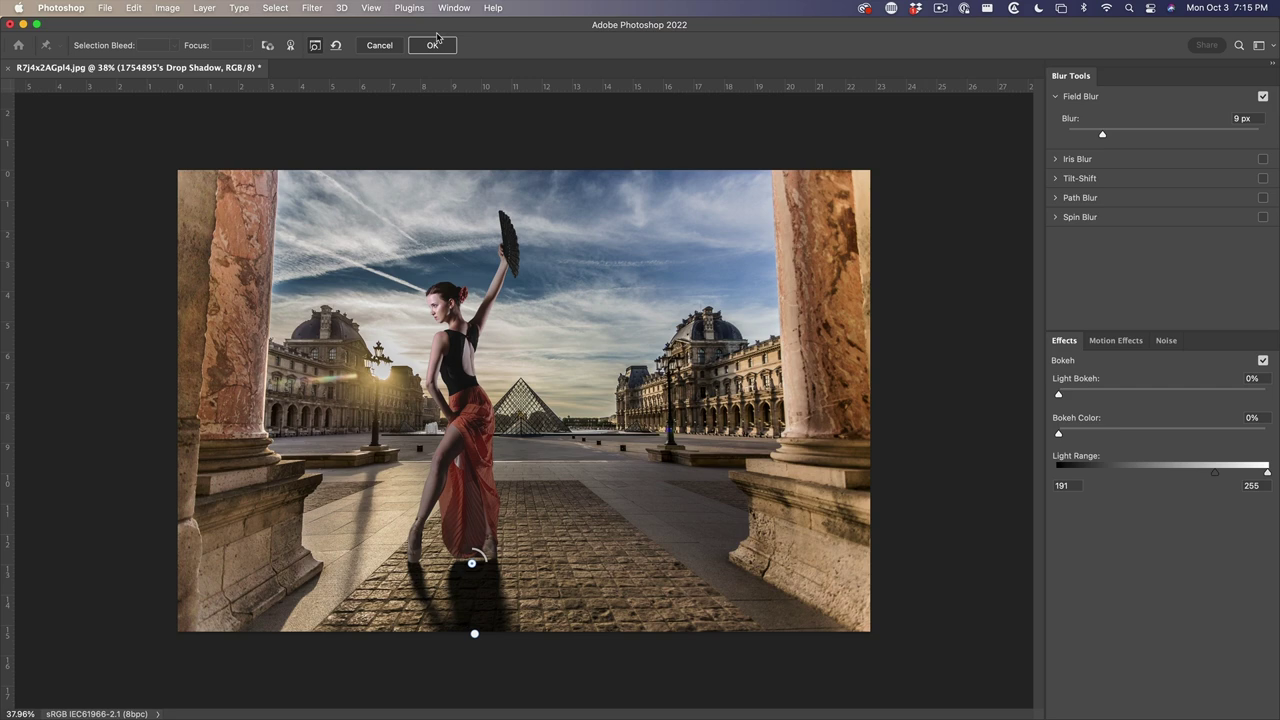
{"action": "left_click", "coordinate": [436, 46]}
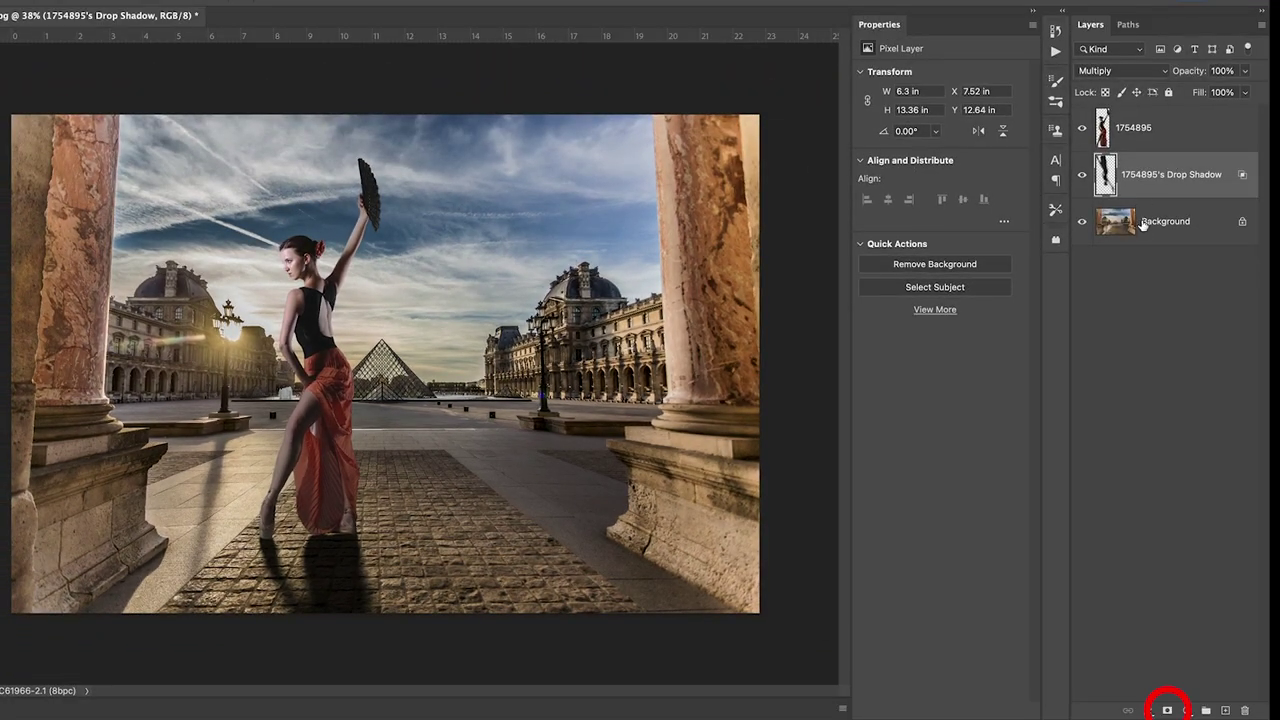
- Add a layer mask to the drop shadow layer and pick the first basic black-white gradient preset
{"action": "left_click", "coordinate": [1166, 710]}
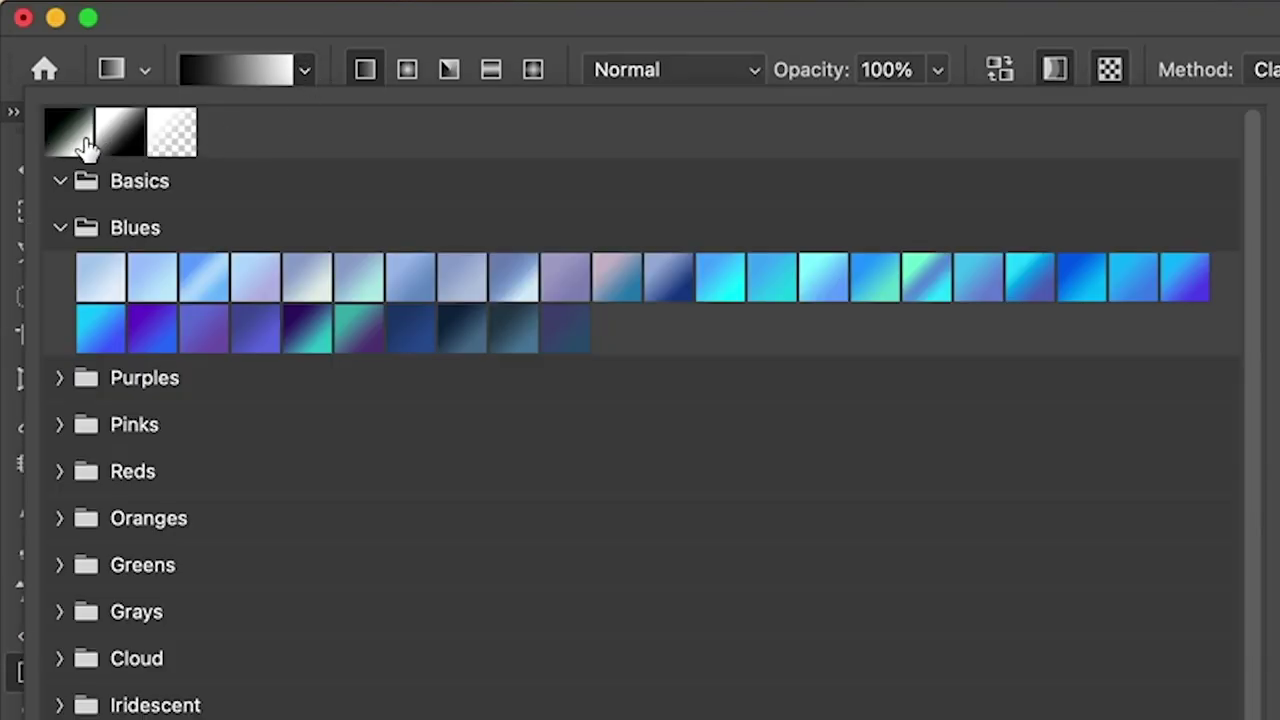
{"action": "left_click", "coordinate": [69, 131]}
{"action": "left_click", "coordinate": [218, 32]}
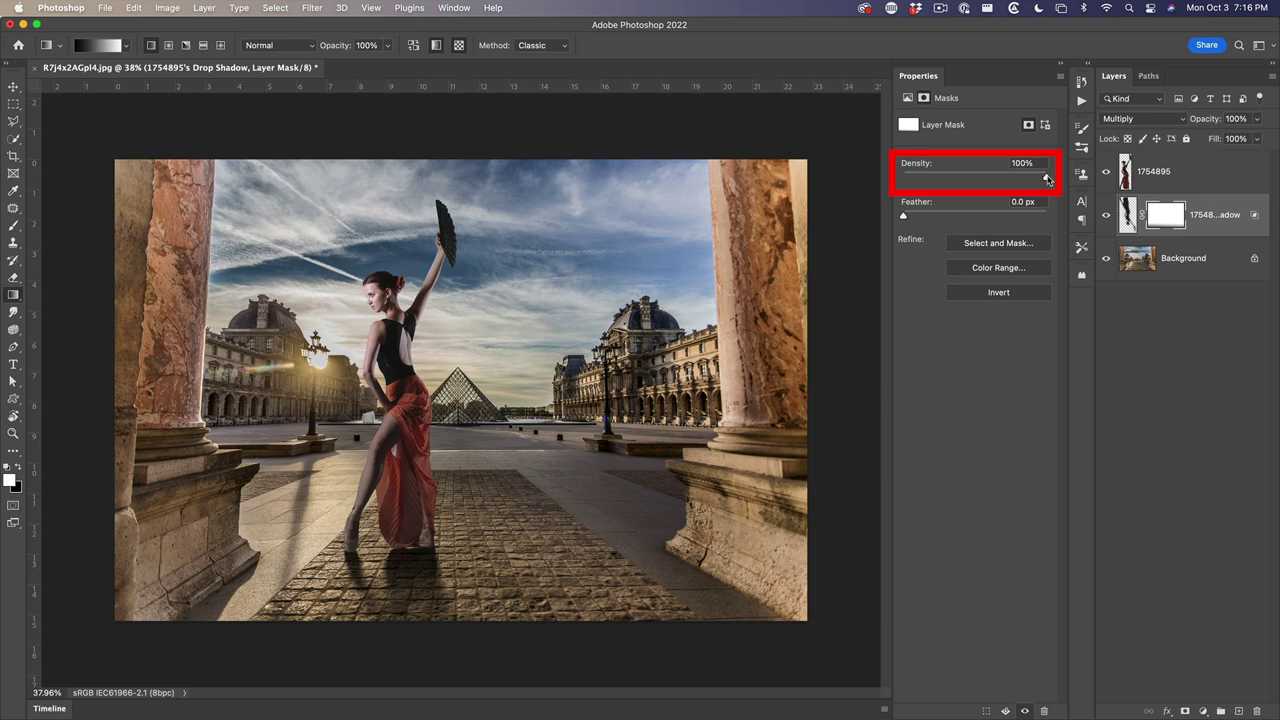
- Set the shadow mask density to 47% and layer opacity to 87%, then toggle the layer to compare
{"action": "left_click_drag", "start_coordinate": [1047, 178], "coordinate": [904, 178]}
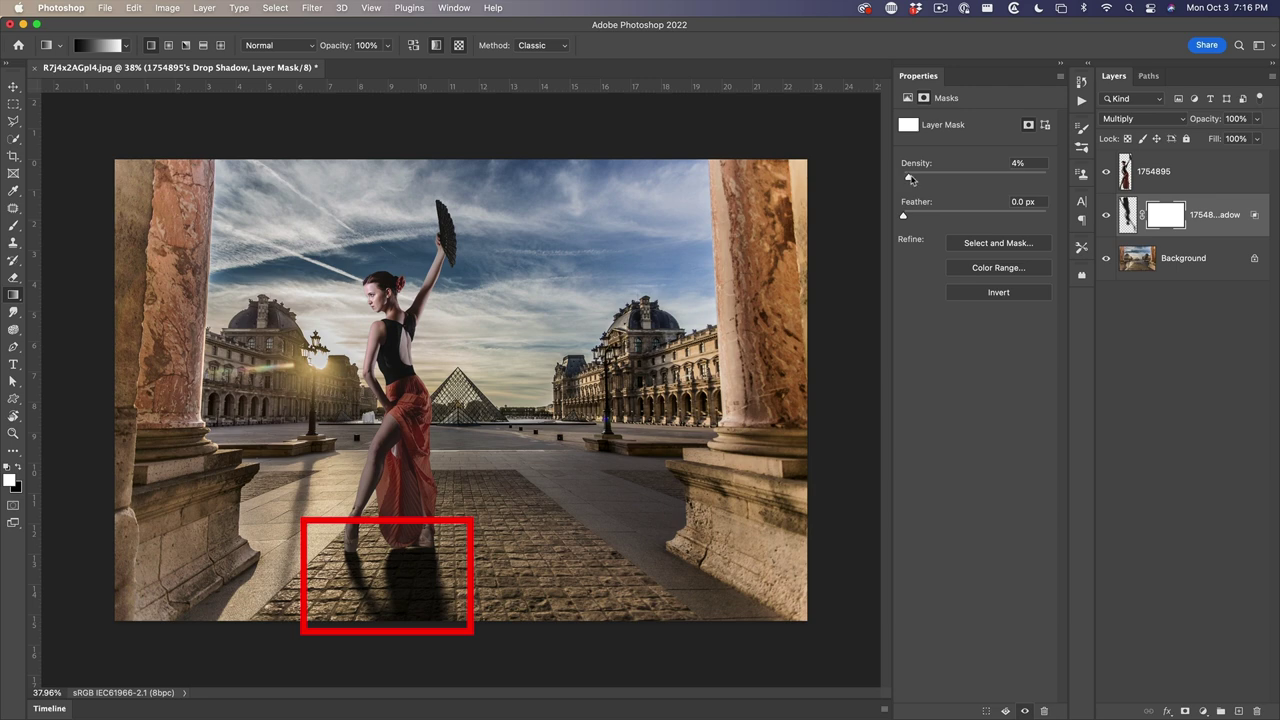
{"action": "left_click_drag", "start_coordinate": [911, 179], "coordinate": [960, 180]}
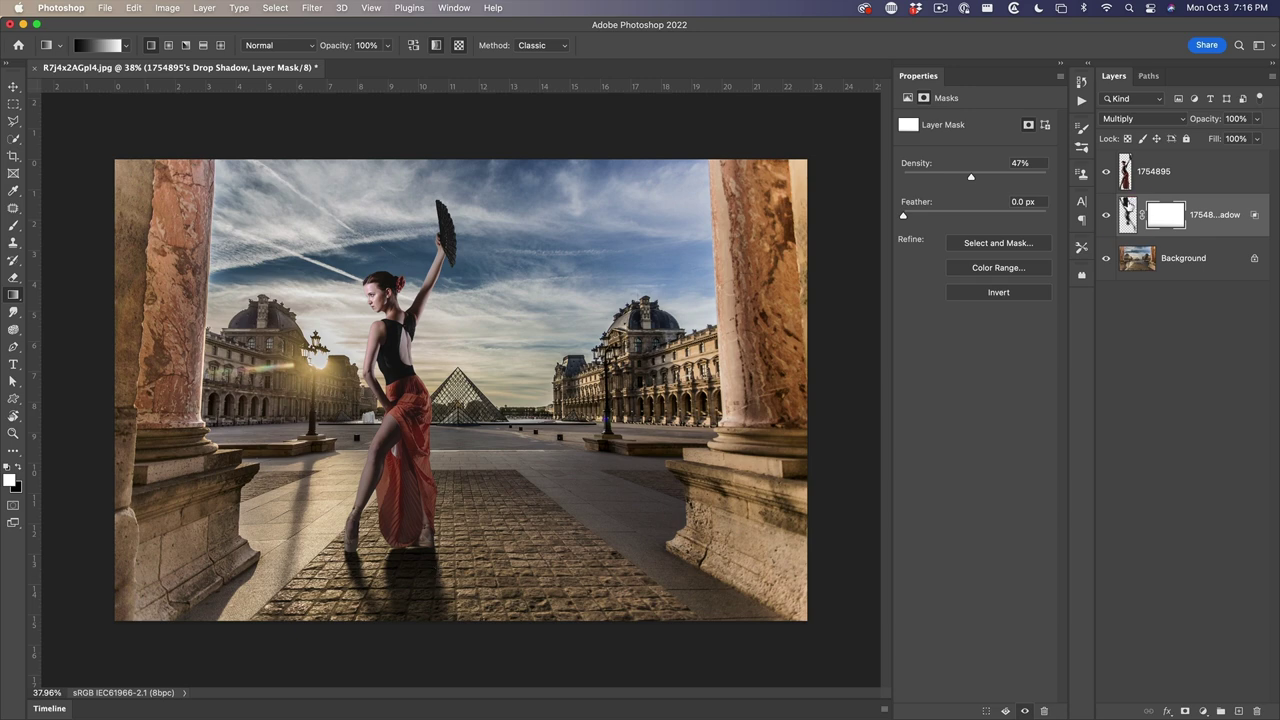
{"action": "left_click", "coordinate": [1127, 210]}
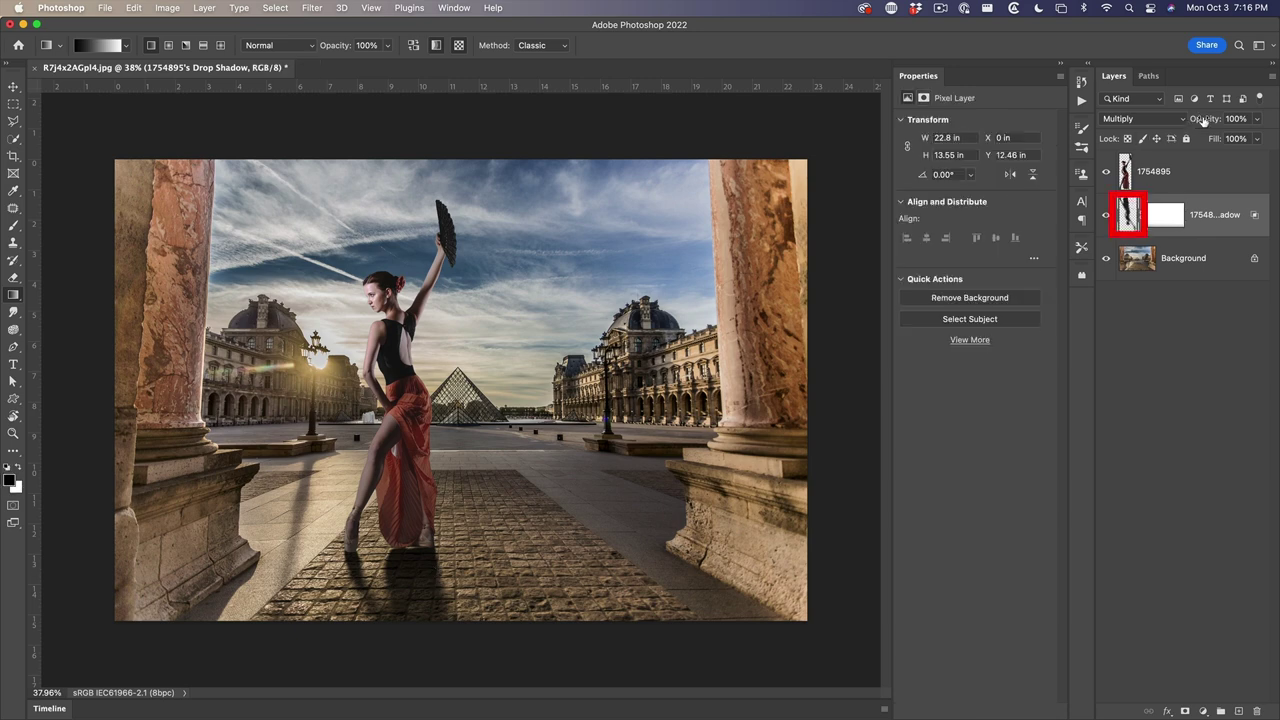
{"action": "left_click_drag", "start_coordinate": [1203, 119], "coordinate": [1198, 121]}
{"action": "left_click", "coordinate": [1165, 216]}
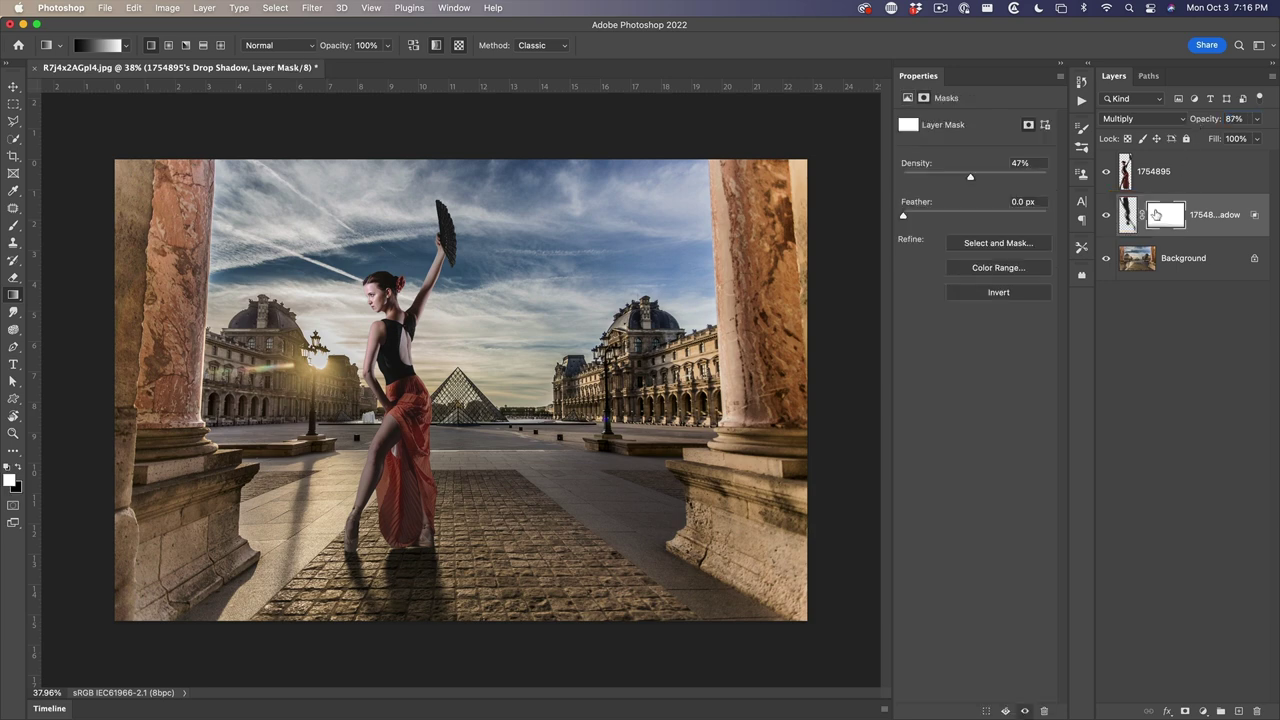
{"action": "left_click_drag", "start_coordinate": [973, 179], "coordinate": [988, 177]}
{"action": "scroll", "coordinate": [461, 390], "scroll_direction": "down", "scroll_amount": 1}
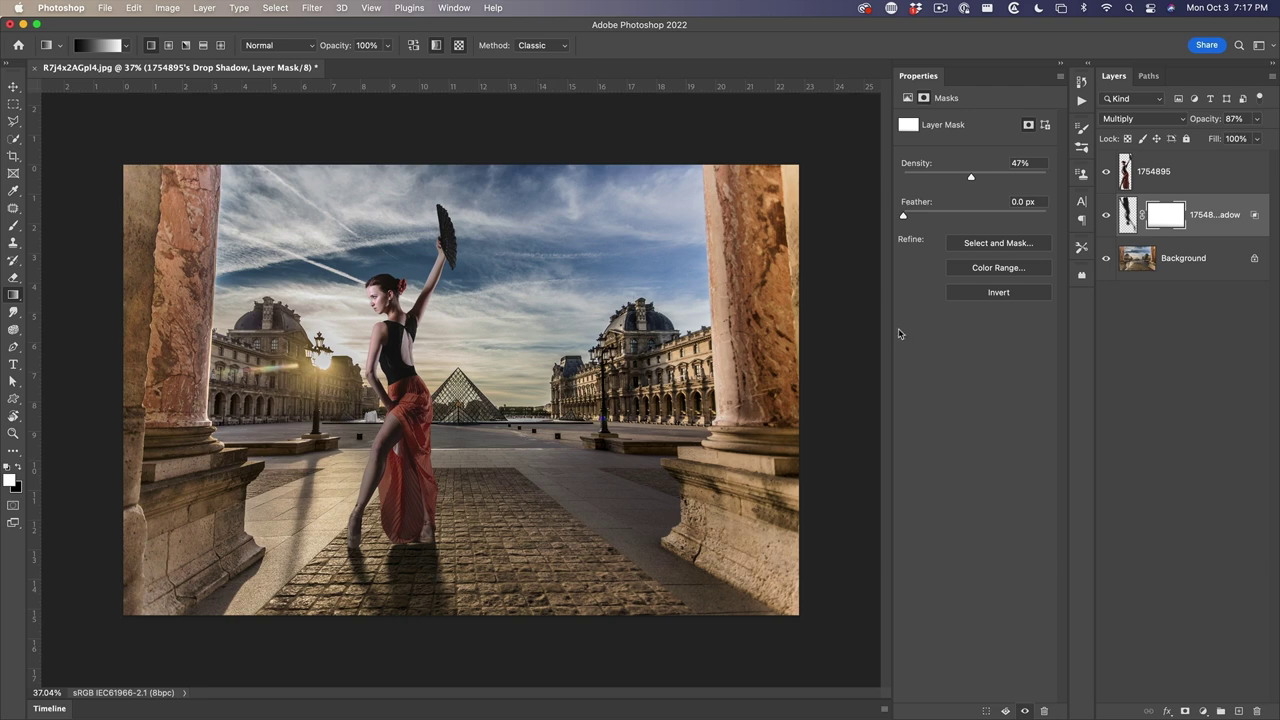
{"action": "left_click", "coordinate": [1107, 217]}
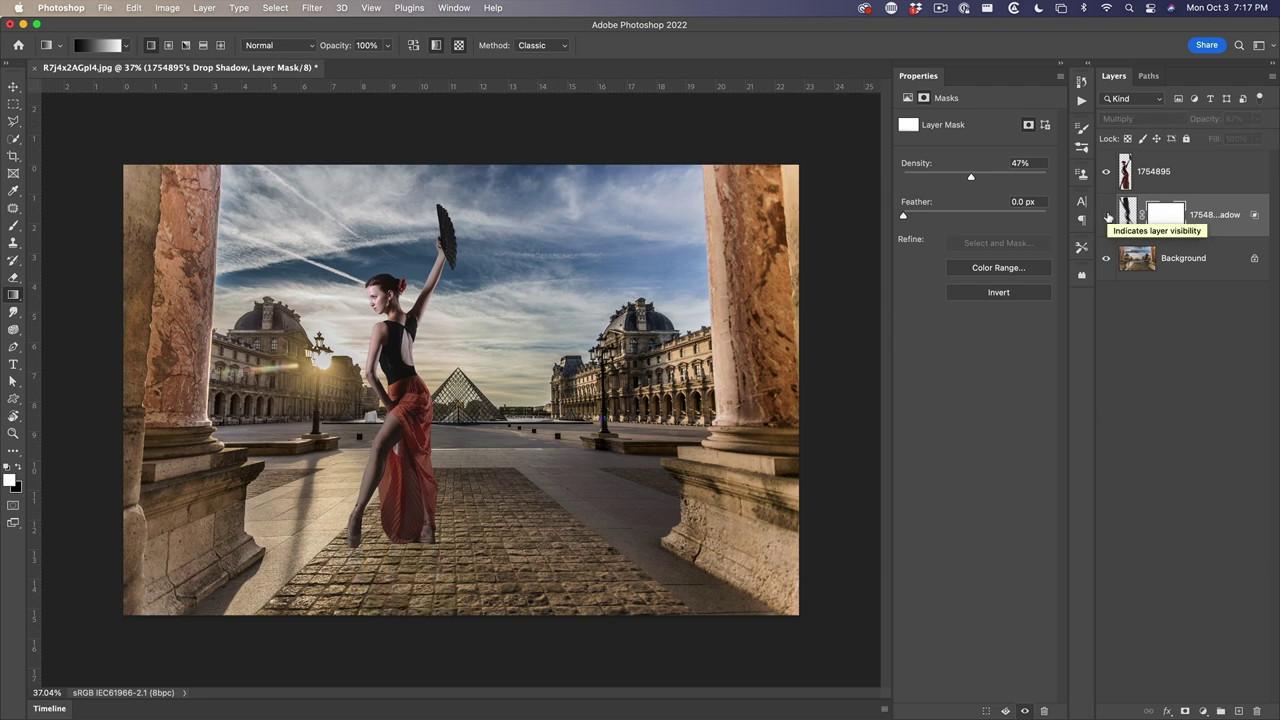
{"action": "left_click", "coordinate": [1107, 217]}
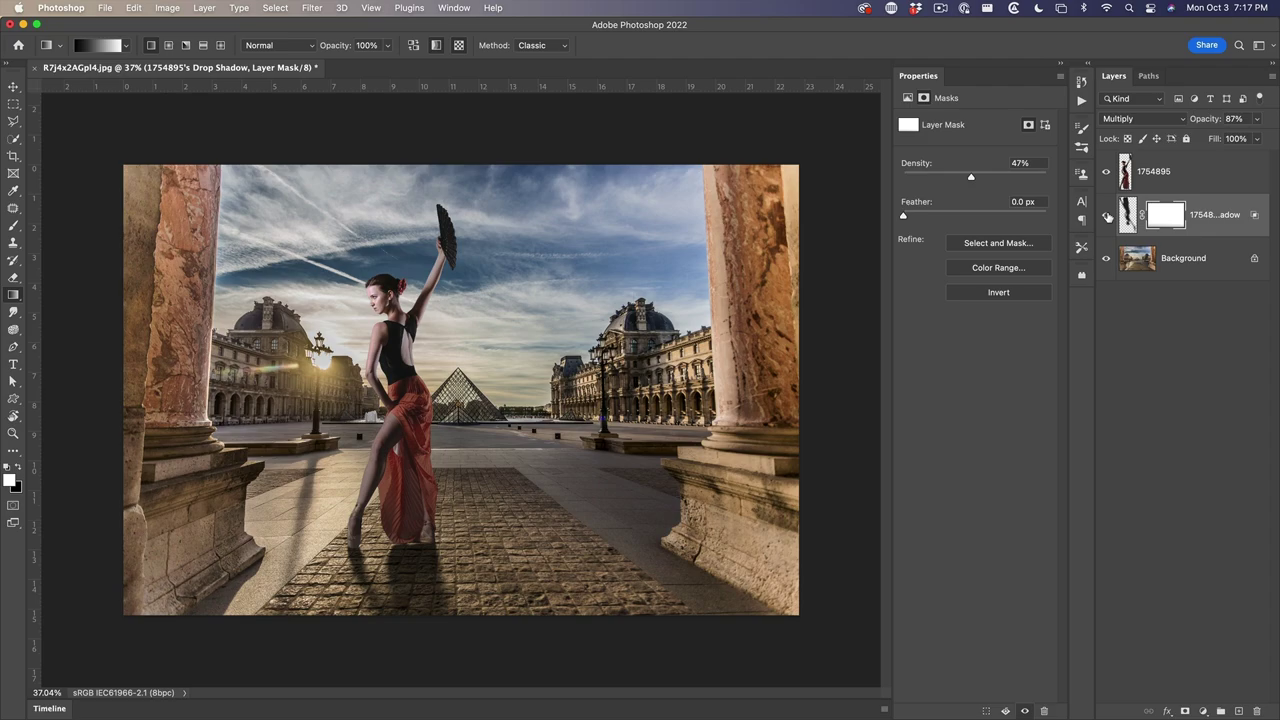